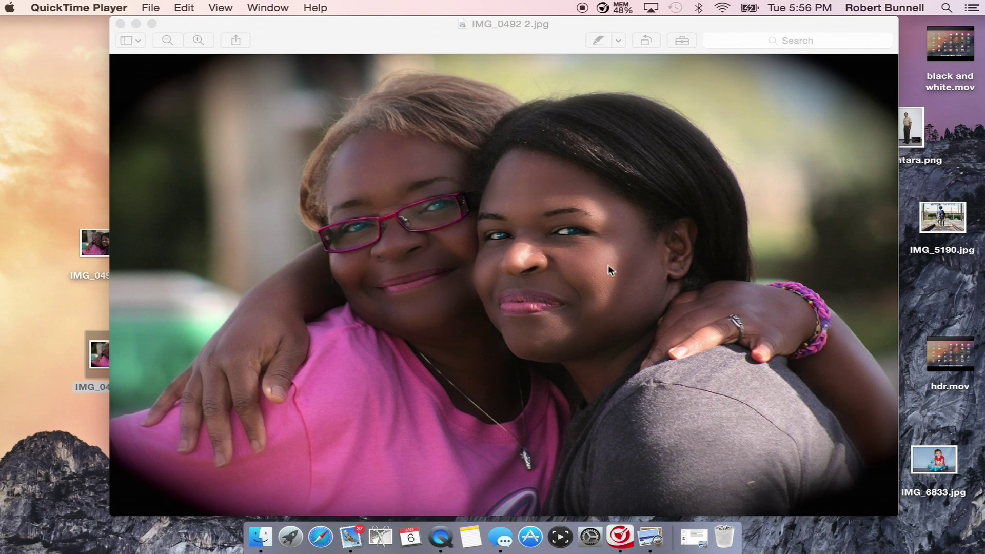
Close the vignetted preview and open the original IMG_0492.jpg with Pixelmator
click(121, 25)
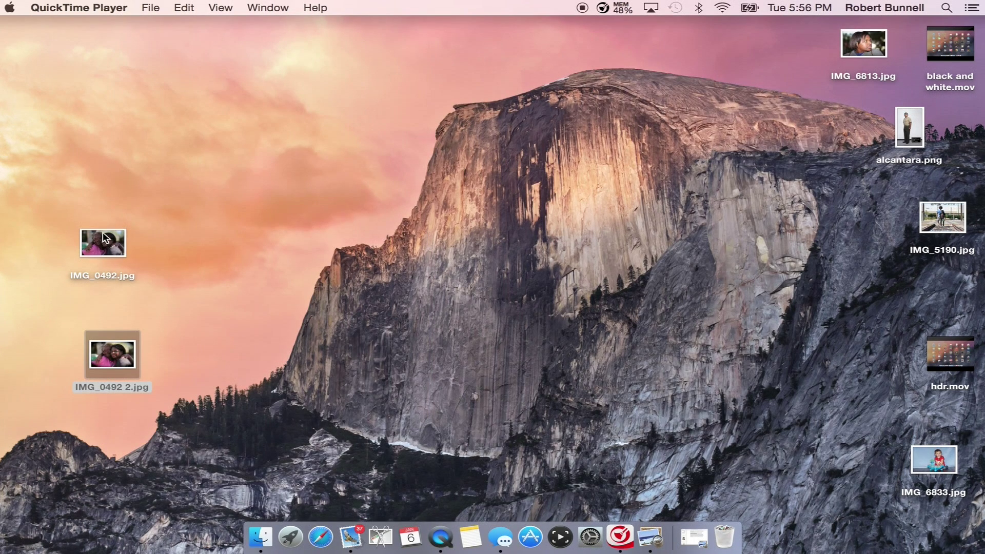
right_click(104, 236)
mouse_move(230, 245)
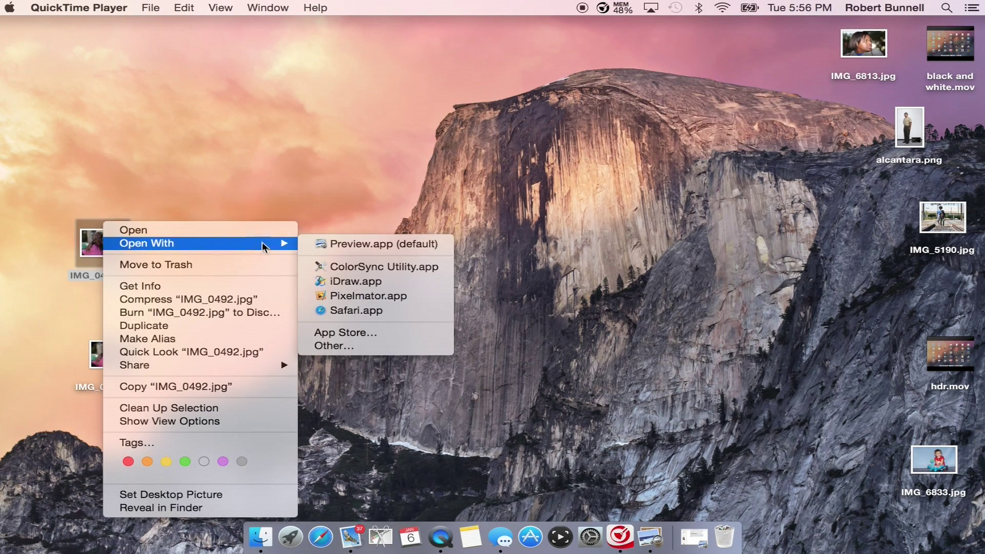
click(343, 298)
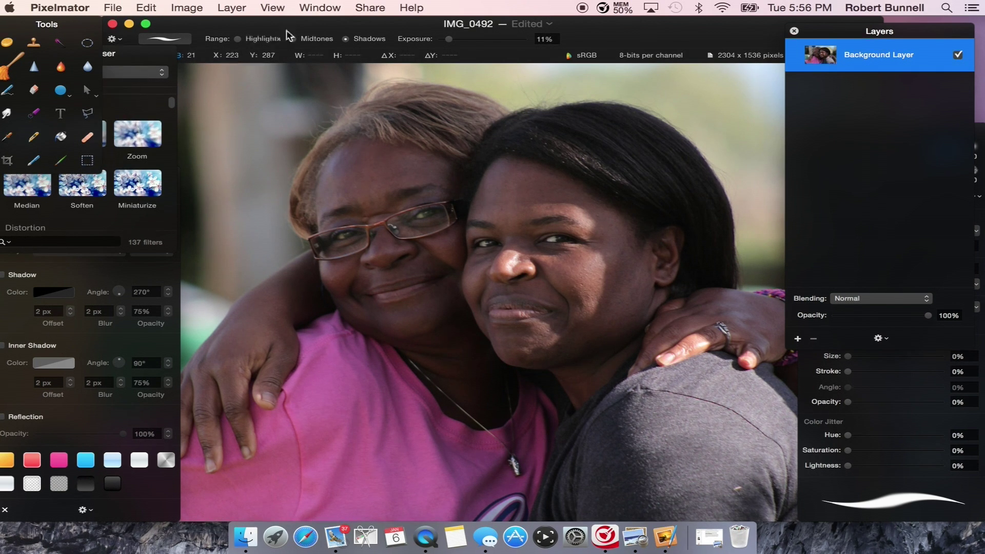
Duplicate the photo layer by copying and pasting it as Background Layer copy
click(273, 7)
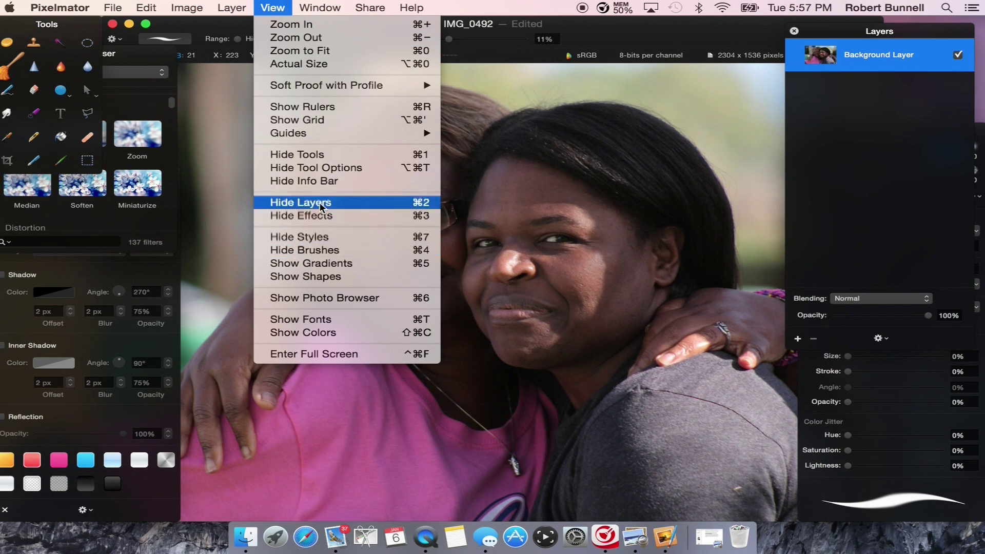
click(499, 11)
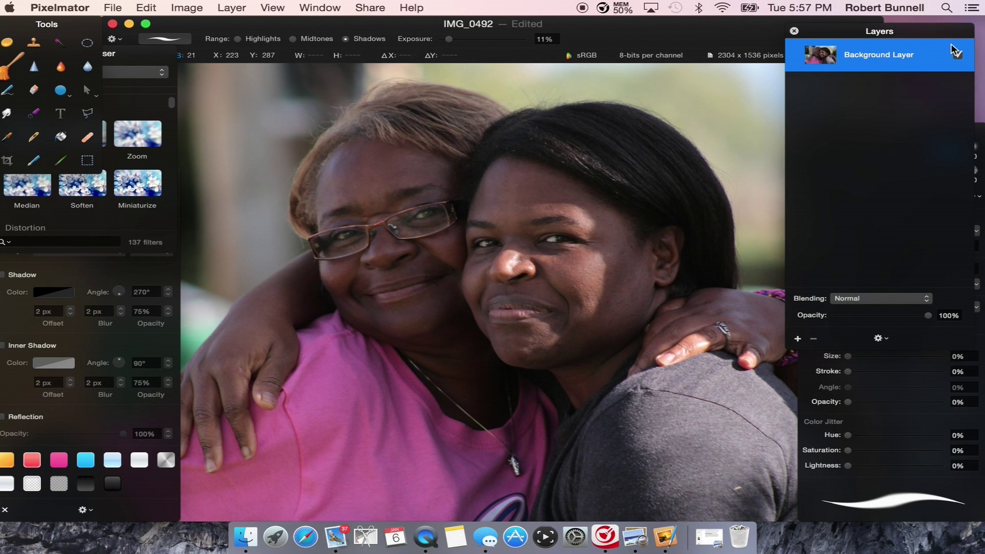
key(super+c)
key(super+v)
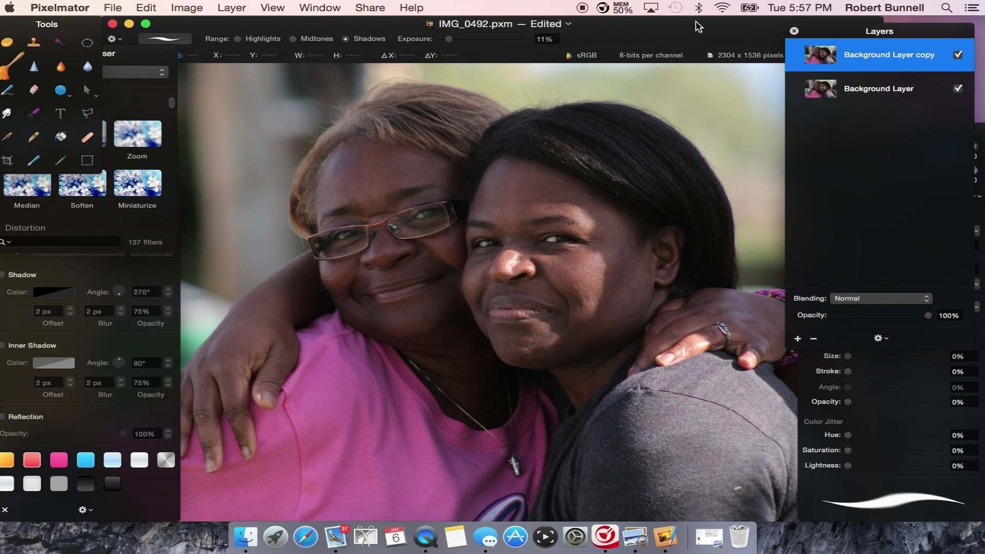
Select the original Background Layer and hide it, adjusting the zoom to see the photo
click(750, 7)
click(722, 7)
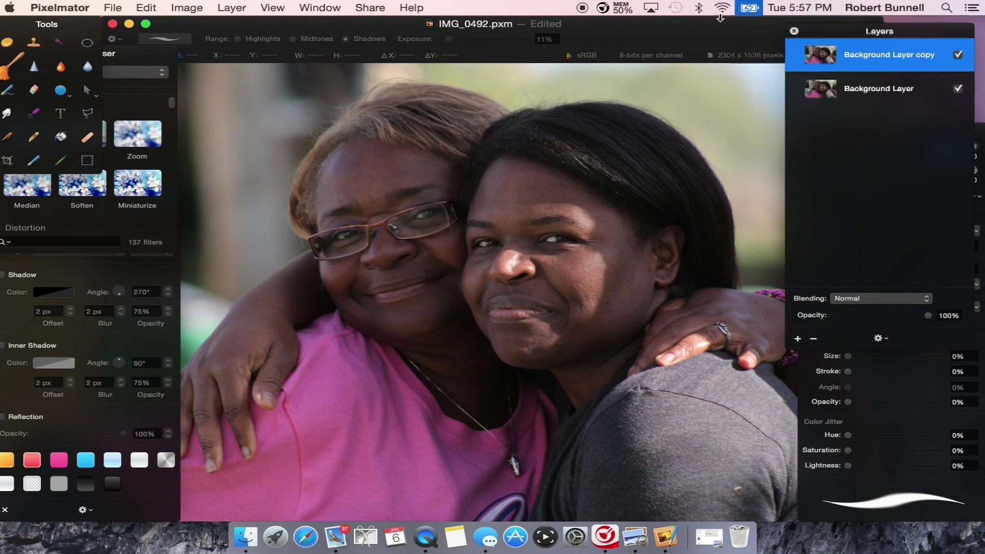
click(673, 30)
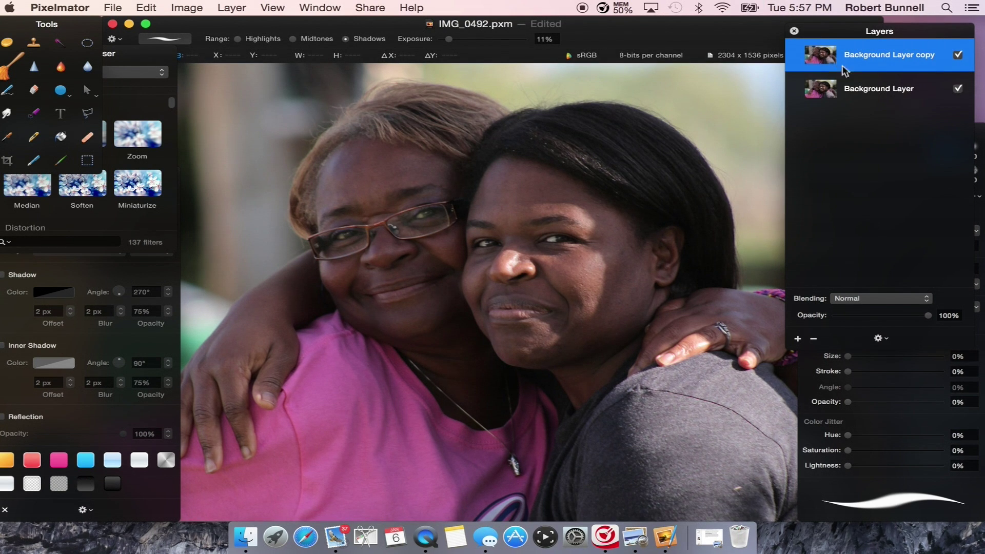
click(869, 93)
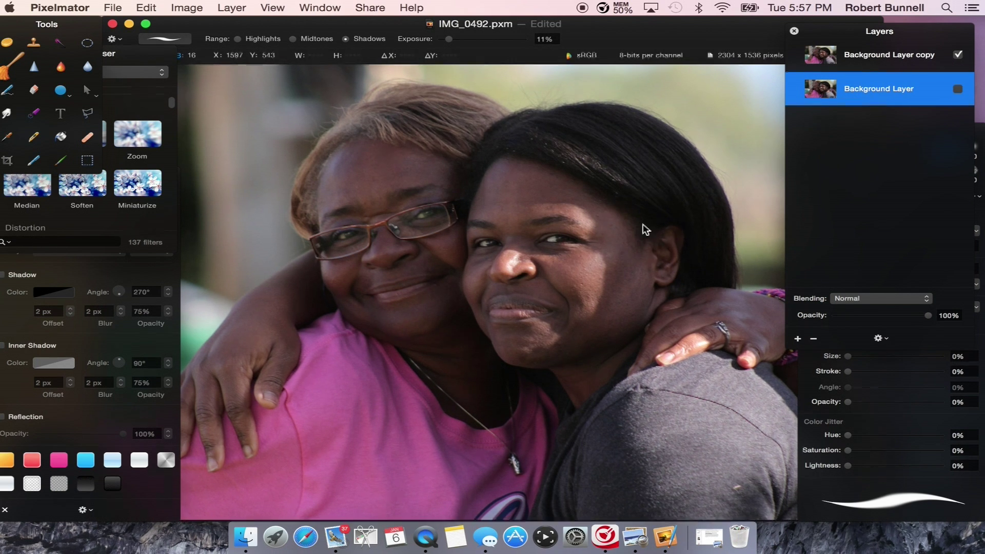
key(super+minus)
key(super+plus)
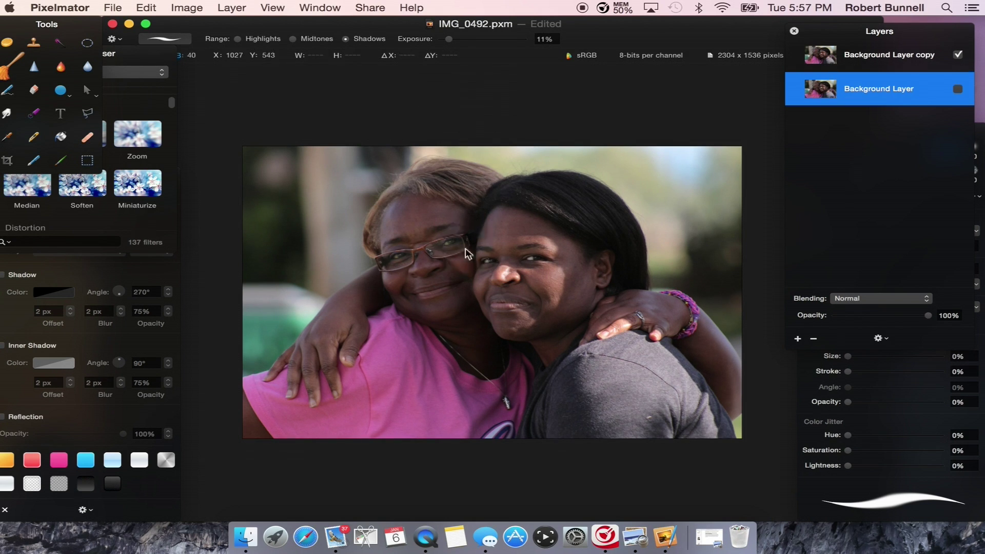
scroll(466, 251, down, 2)
scroll(466, 251, up, 3)
scroll(466, 251, down, 1)
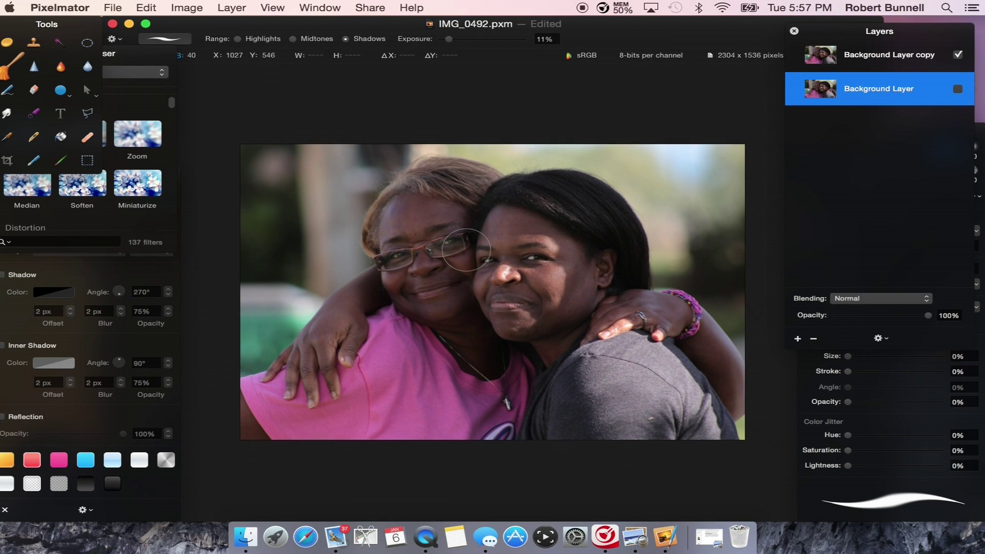
Take the document window out of full screen, then reposition and enlarge it
double_click(648, 20)
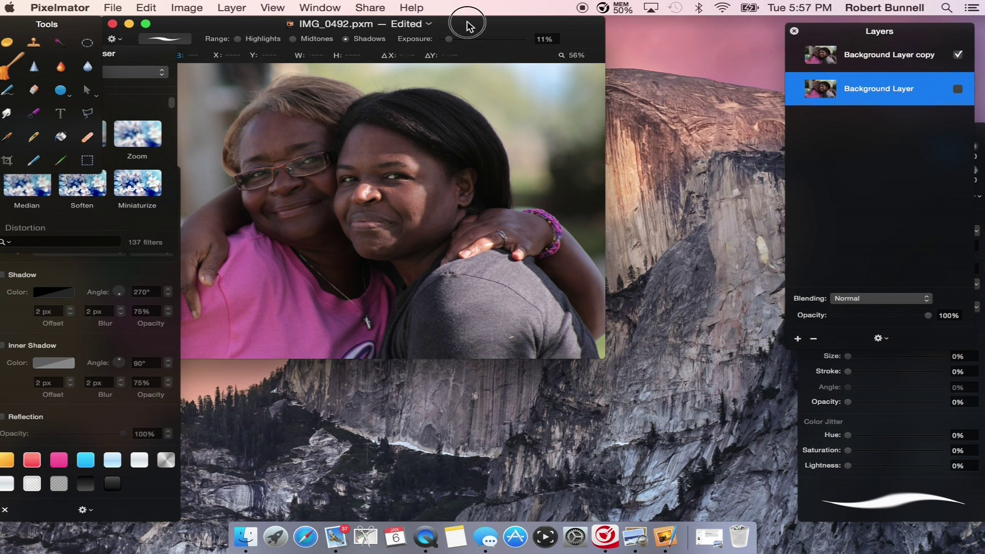
drag(467, 21, 564, 82)
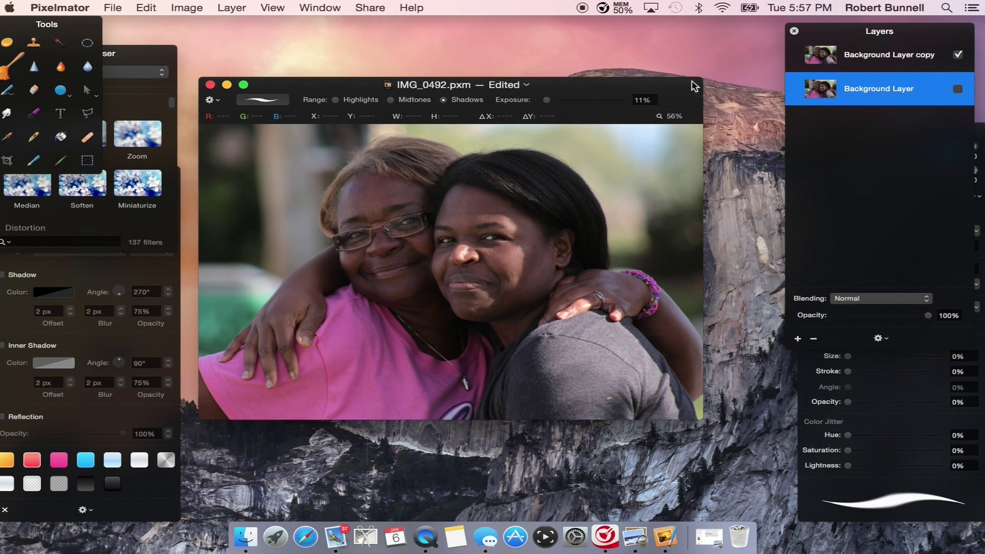
drag(703, 78, 773, 27)
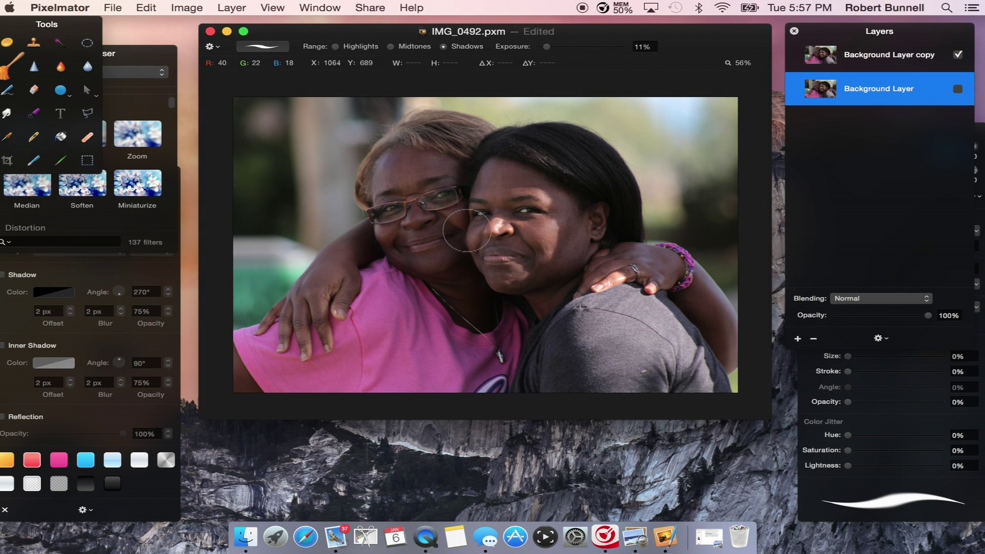
scroll(466, 231, up, 3)
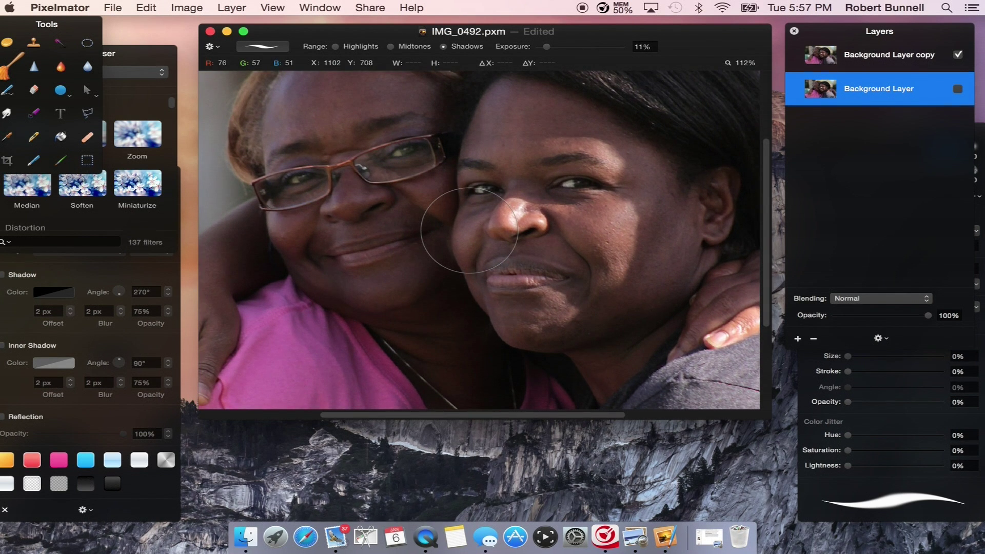
Paste a new Background Layer copy 1 and delete the older Background Layer copy
click(897, 54)
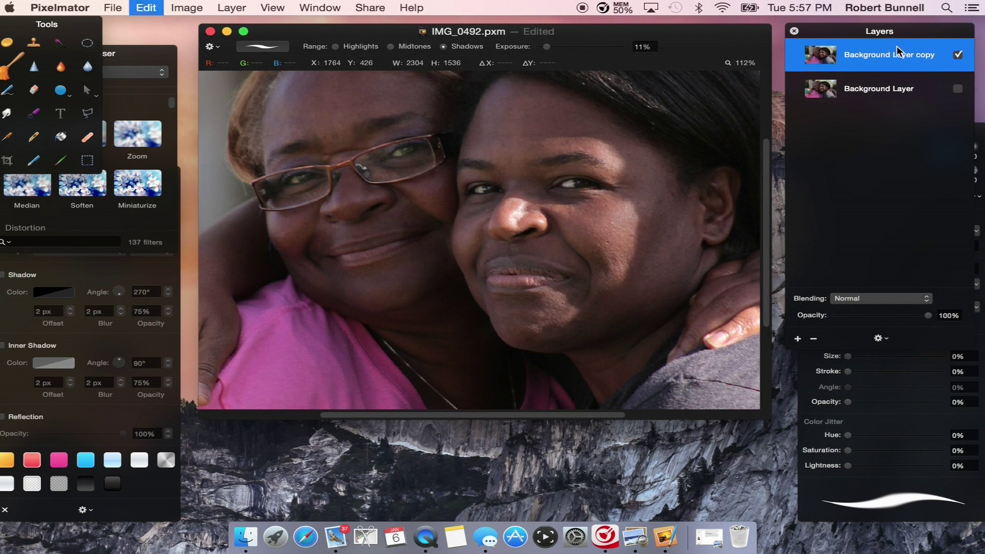
key(super+v)
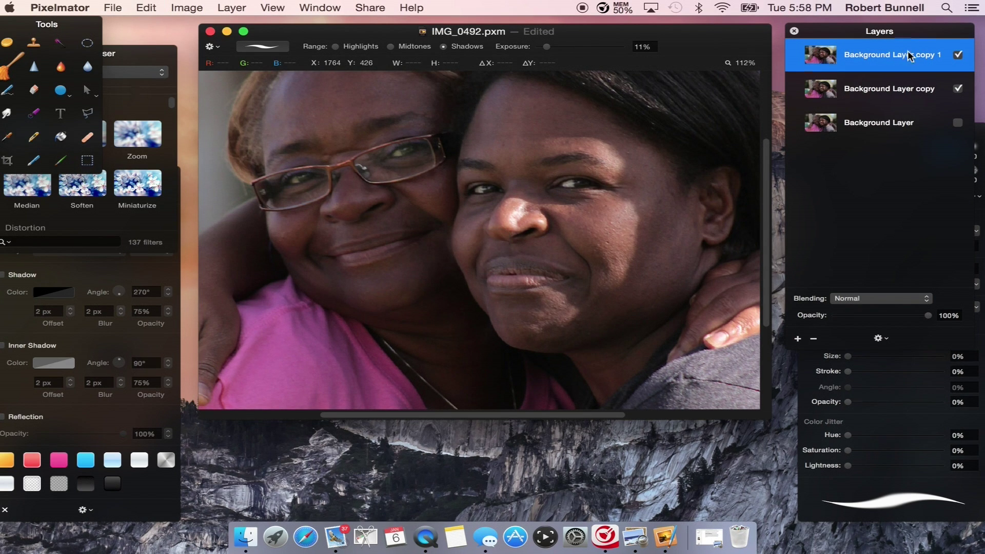
click(907, 87)
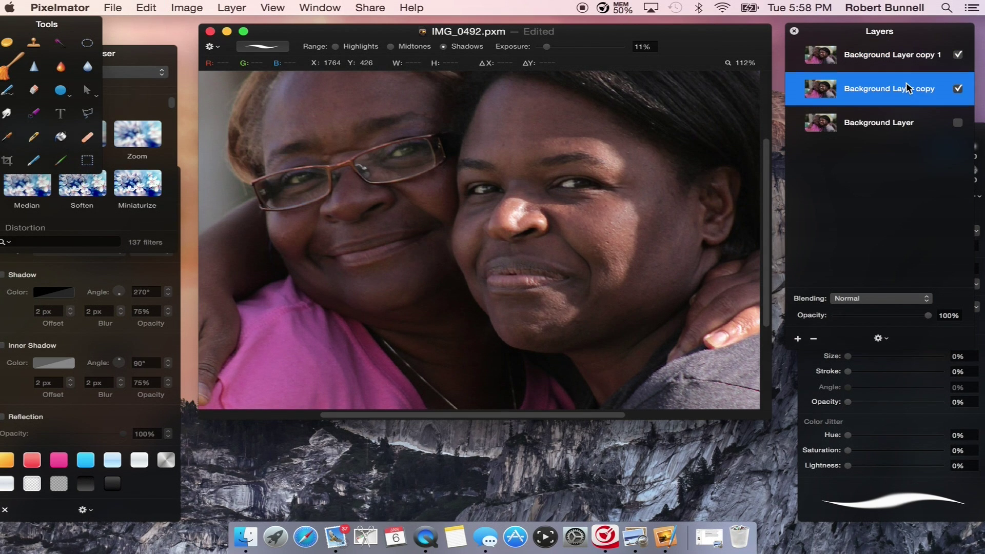
key(Delete)
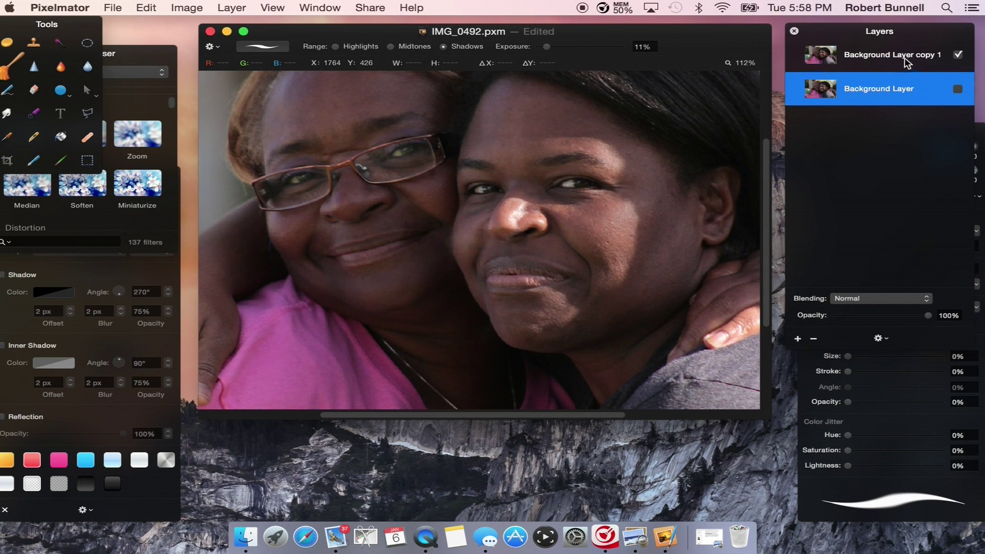
Select Background Layer copy 1 and switch to the Repair tool at 77 px
click(904, 57)
scroll(528, 217, up, 5)
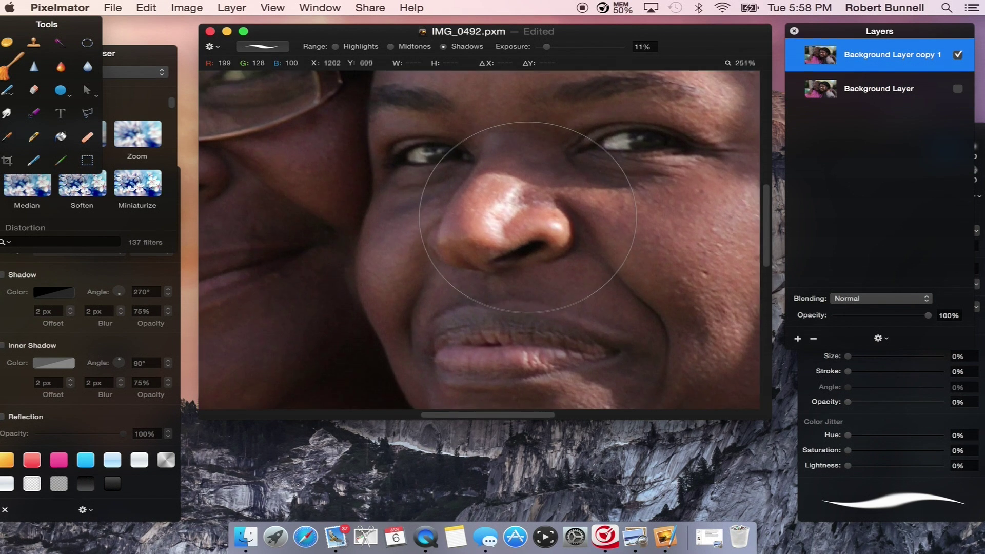
scroll(527, 217, down, 1)
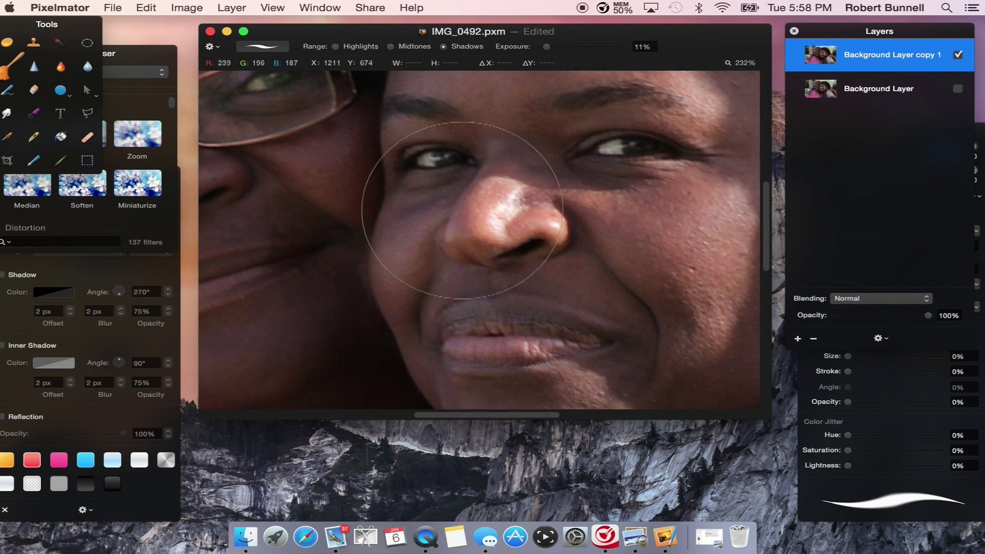
click(87, 139)
scroll(417, 228, down, 2)
scroll(417, 227, right, 4)
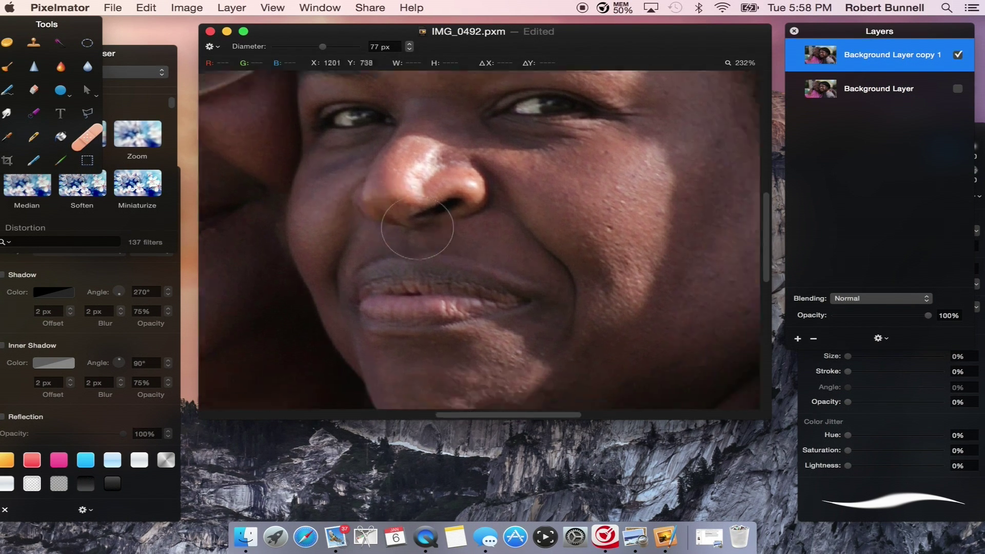
scroll(417, 228, right, 5)
scroll(417, 228, down, 3)
scroll(417, 228, up, 3)
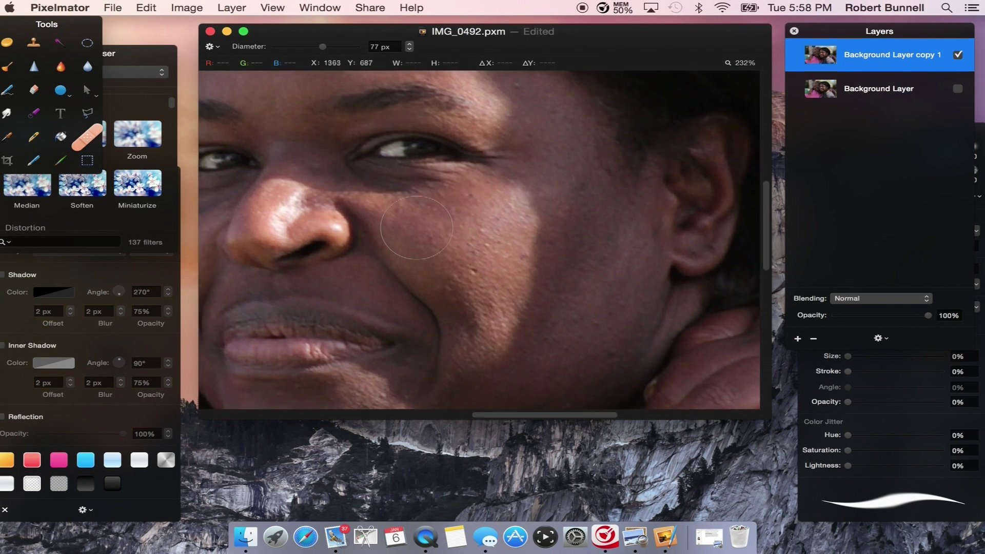
scroll(416, 228, left, 2)
scroll(416, 228, up, 1)
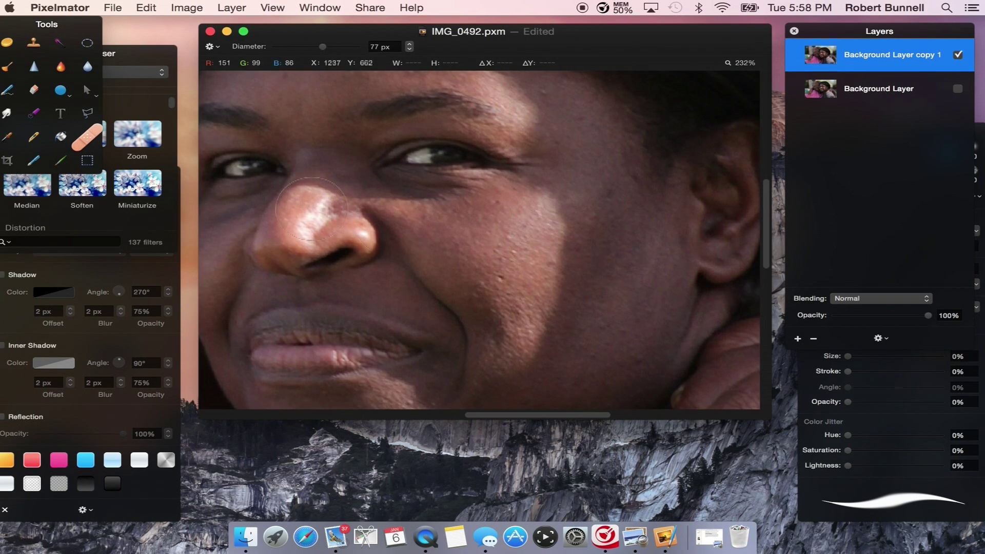
click(88, 141)
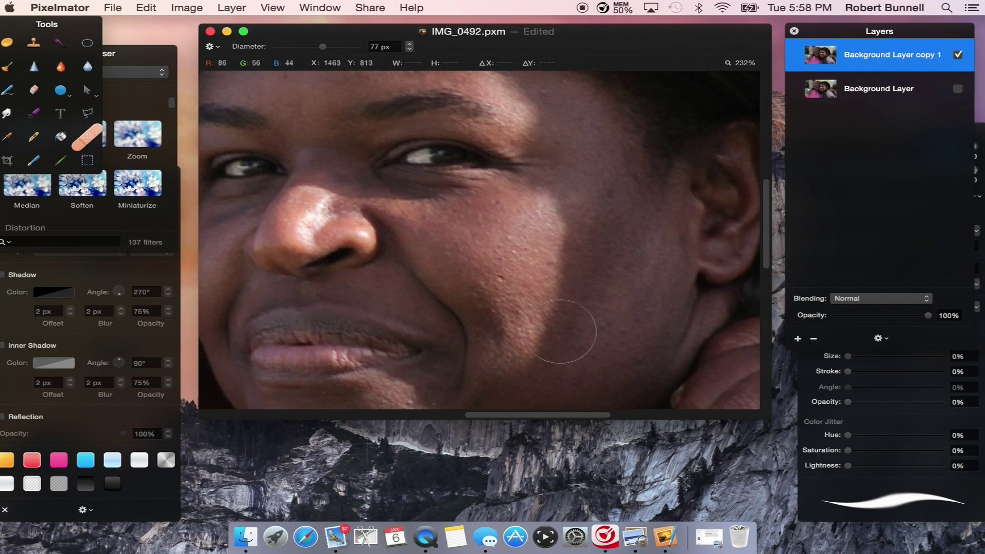
Show the brush settings and reduce the repair brush diameter from 77 px to 19 px
click(979, 141)
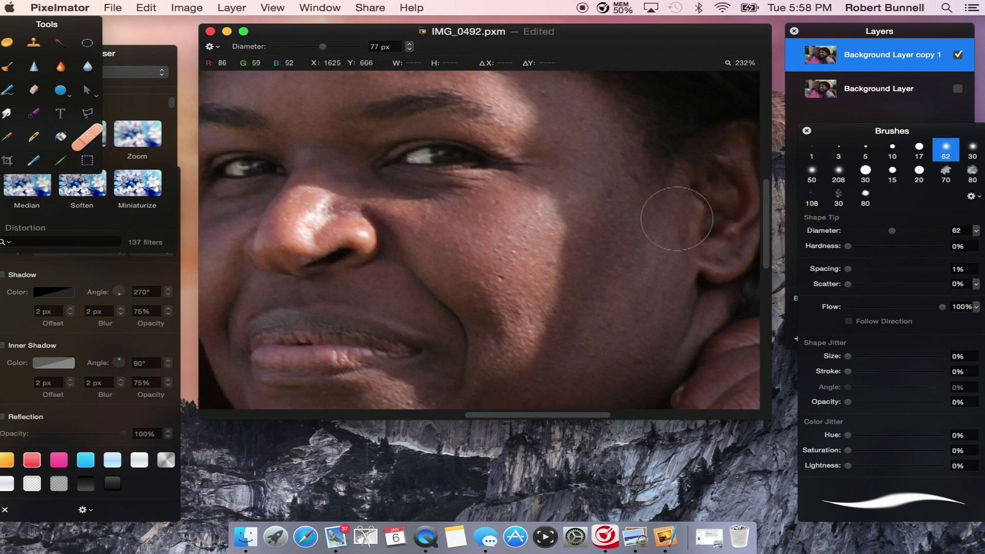
mouse_move(893, 231)
mouse_down()
mouse_move(846, 231)
mouse_move(865, 231)
mouse_up()
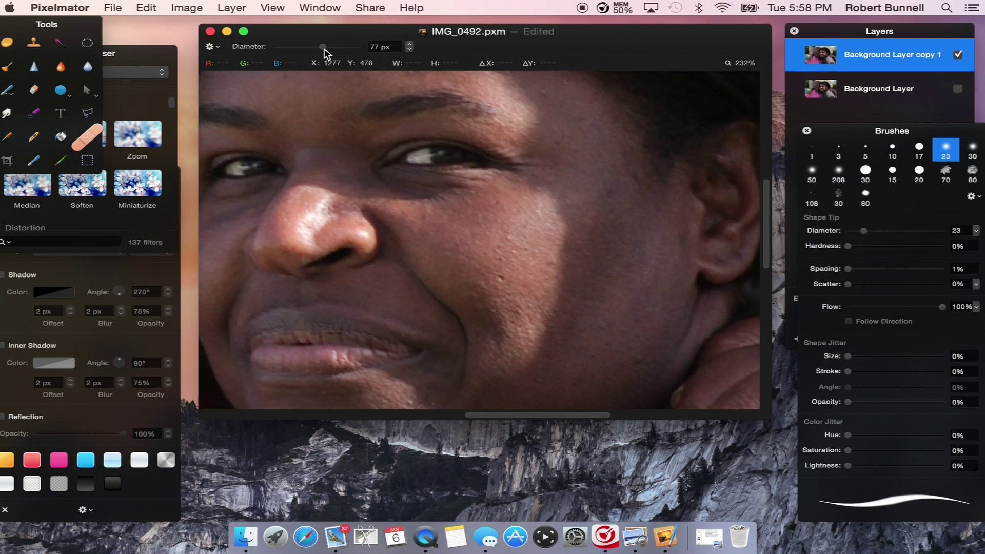
drag(323, 47, 284, 46)
Repair cheek blemishes below the eye, undoing two unwanted strokes
click(610, 194)
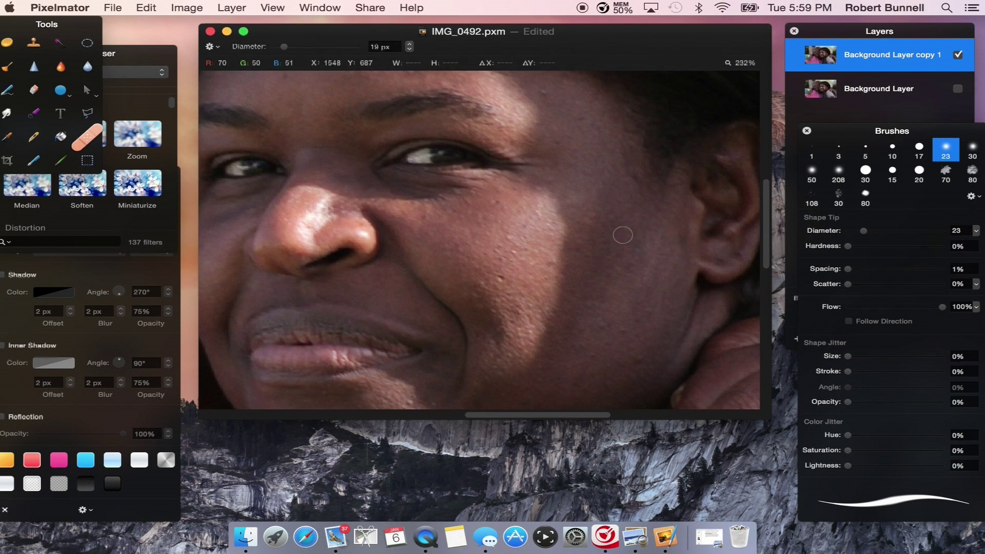
click(516, 243)
mouse_move(528, 164)
mouse_down()
mouse_move(538, 163)
mouse_move(558, 203)
mouse_up()
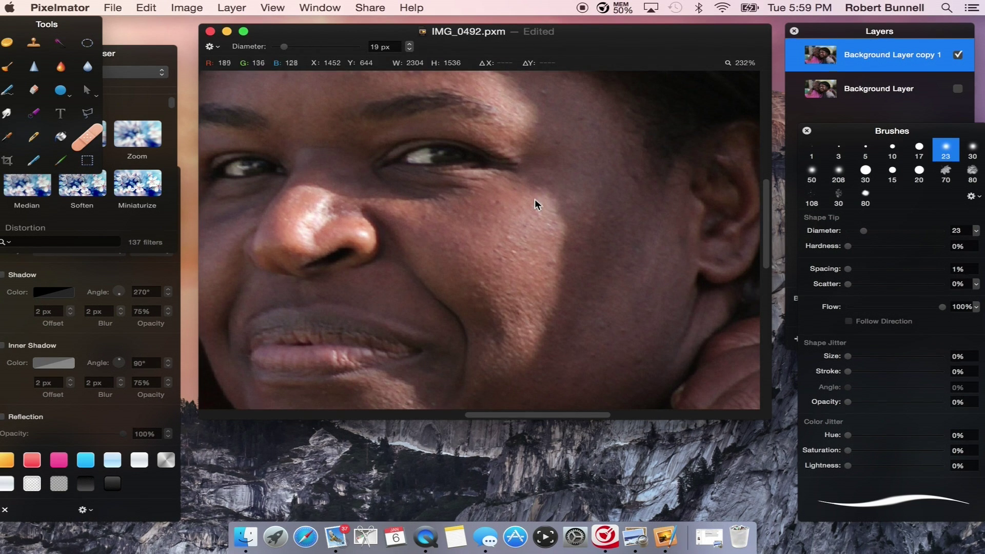
key(super+z)
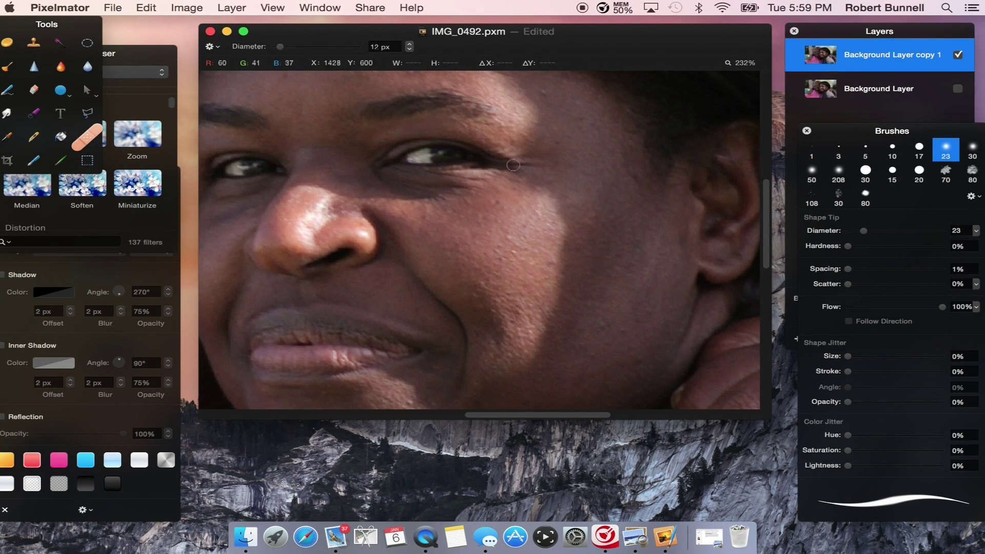
drag(538, 166, 508, 166)
drag(399, 183, 488, 185)
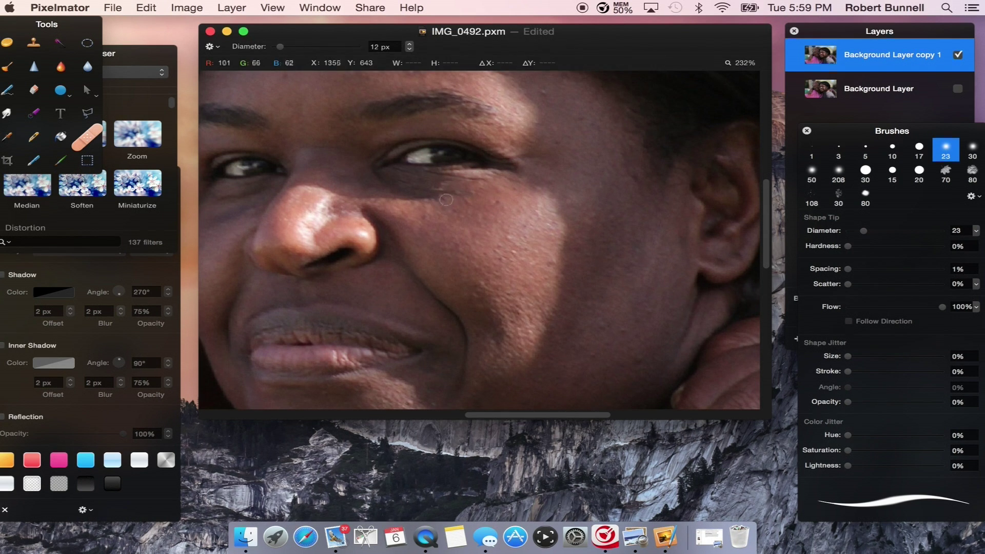
key(super+z)
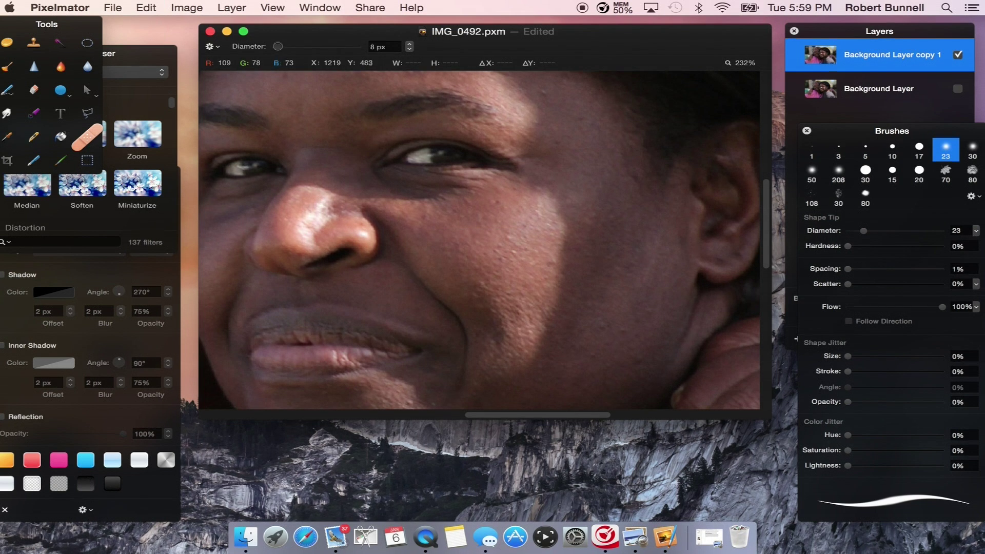
drag(400, 181, 470, 187)
Repair two blemishes on the forehead
scroll(491, 200, left, 6)
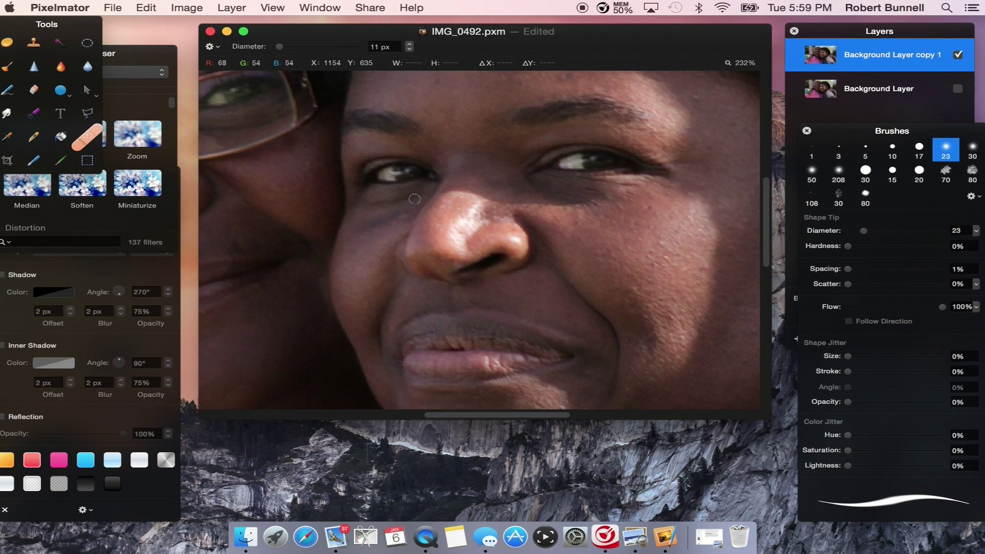
scroll(455, 140, up, 2)
click(446, 121)
scroll(513, 149, up, 2)
scroll(513, 149, right, 2)
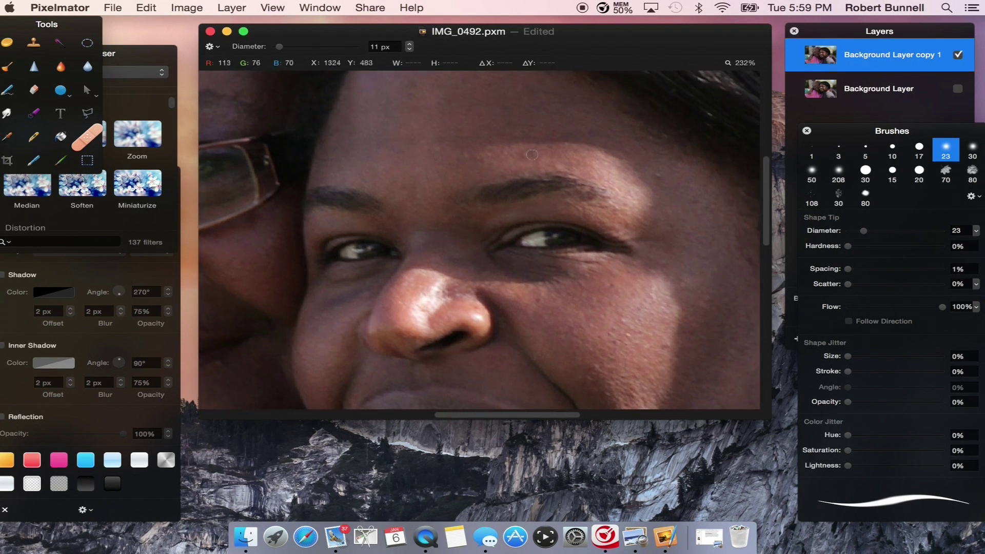
click(532, 154)
Repair a blemish on the neck and a spot on the lower cheek
scroll(485, 162, up, 3)
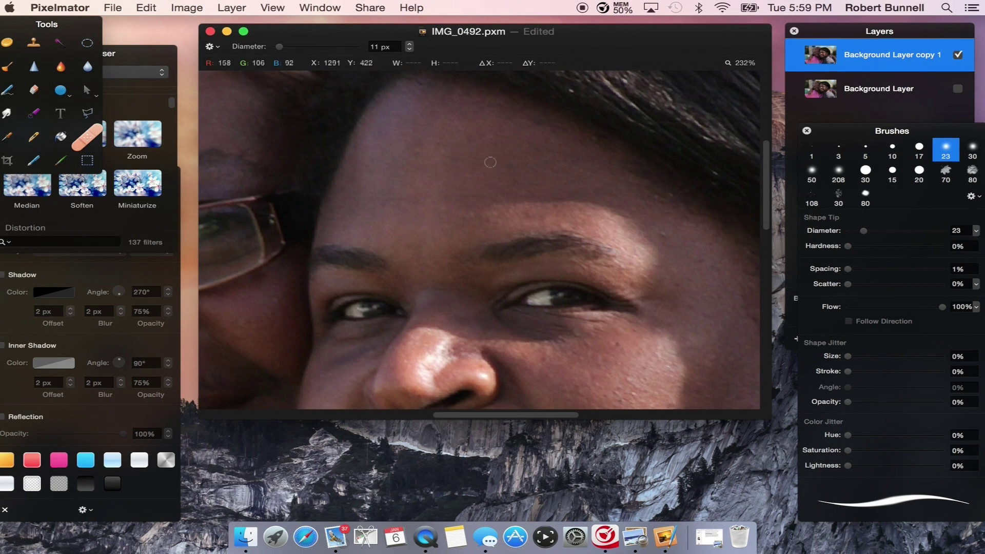
scroll(464, 154, down, 13)
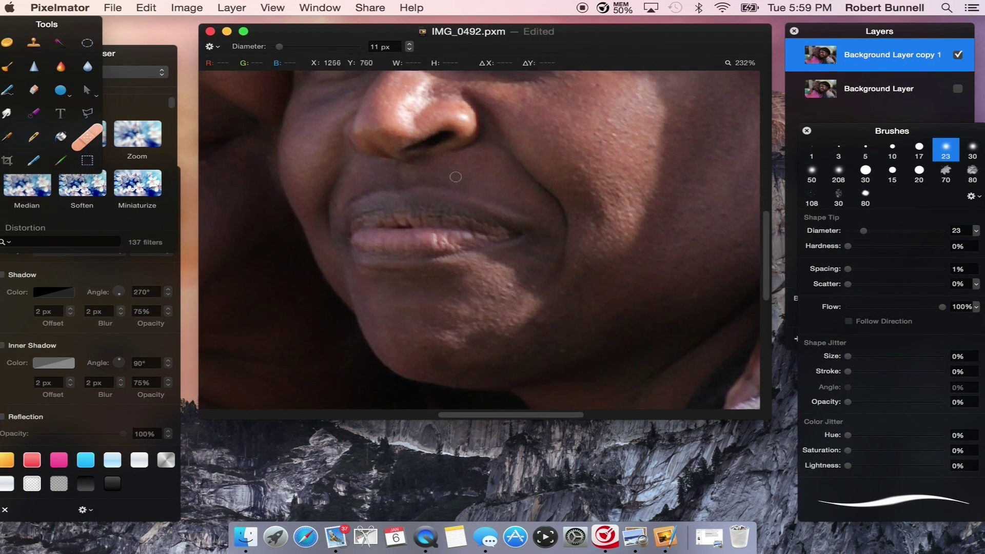
scroll(465, 197, down, 3)
scroll(464, 197, right, 5)
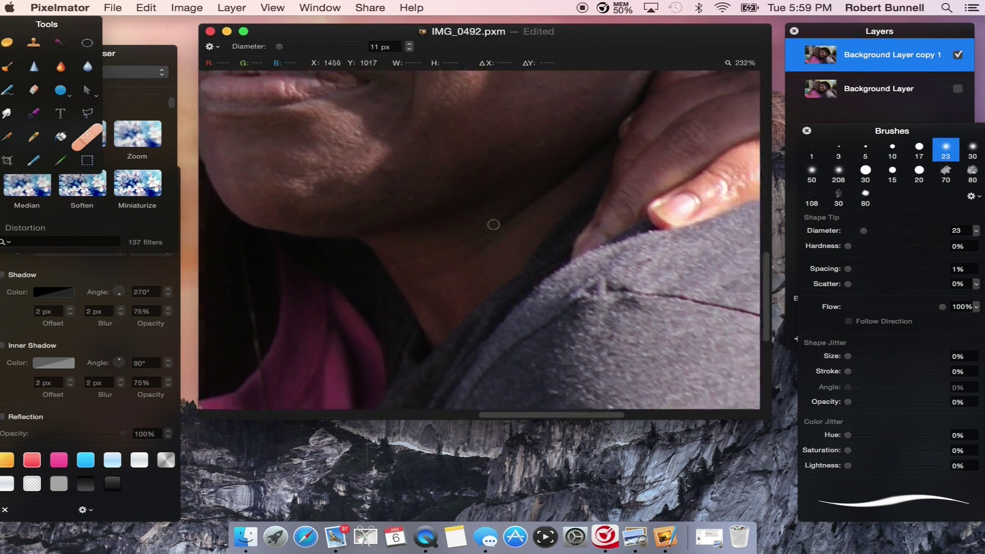
scroll(524, 216, up, 2)
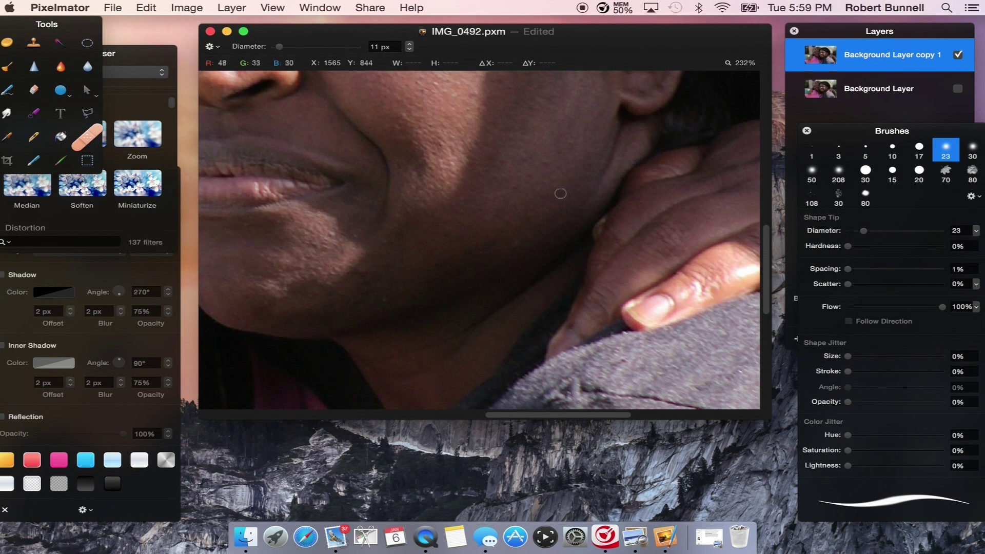
click(561, 193)
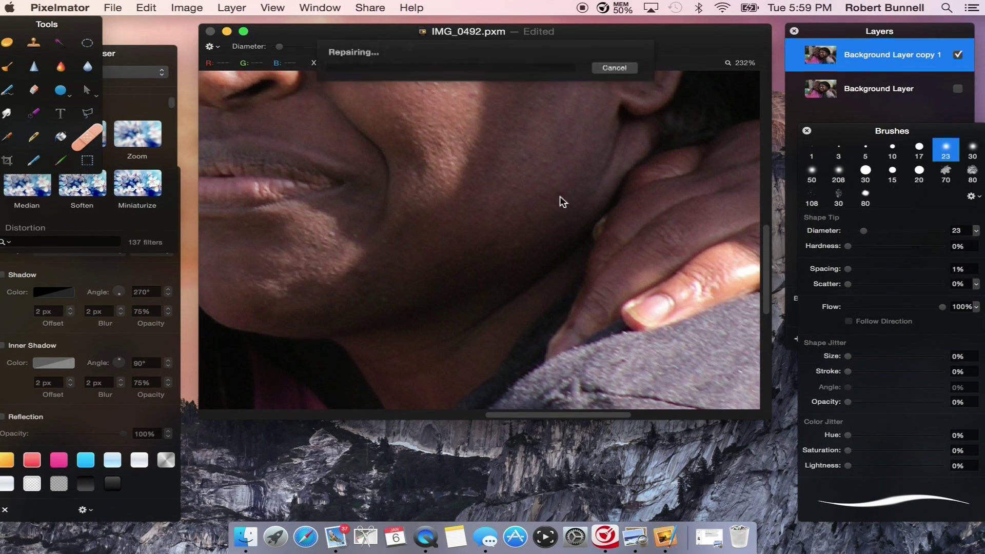
click(519, 244)
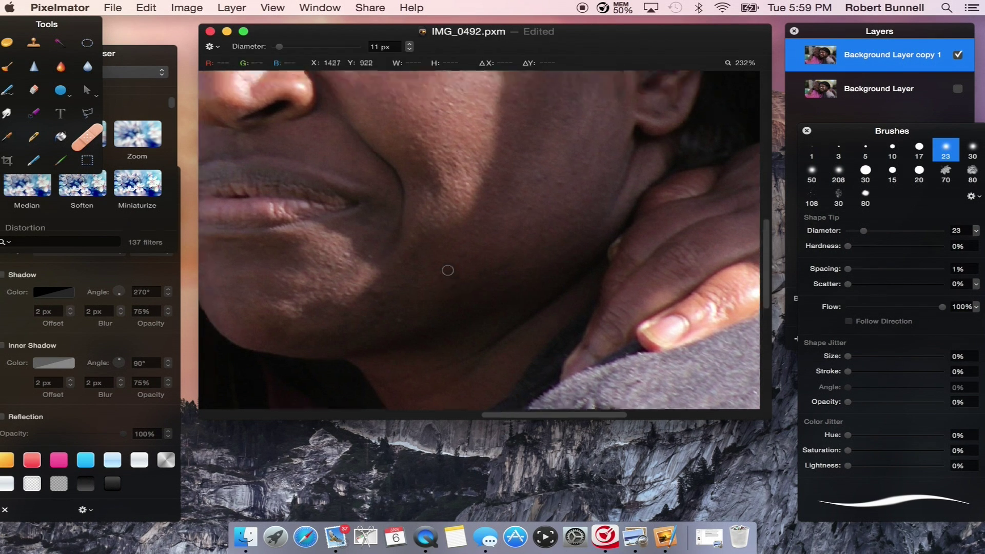
scroll(486, 274, up, 5)
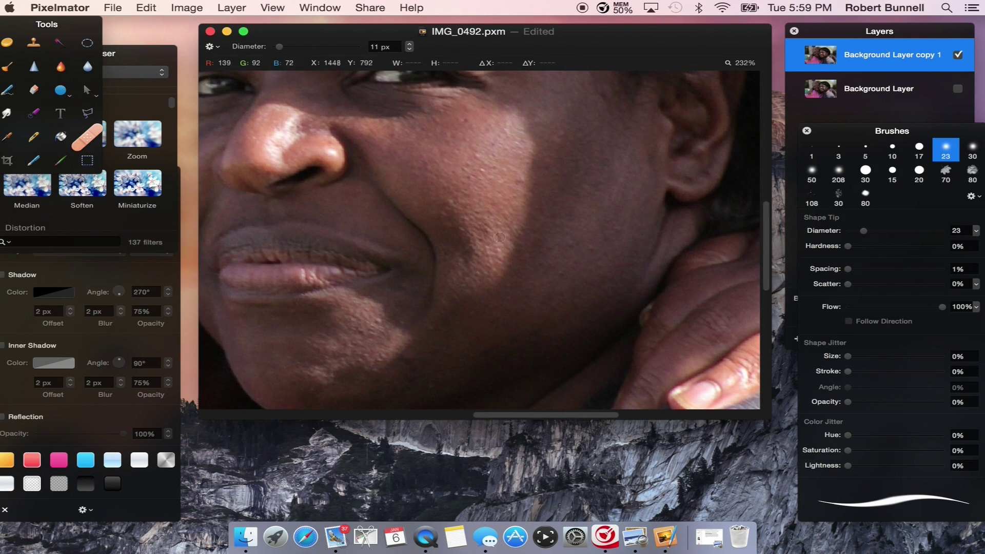
scroll(518, 224, up, 5)
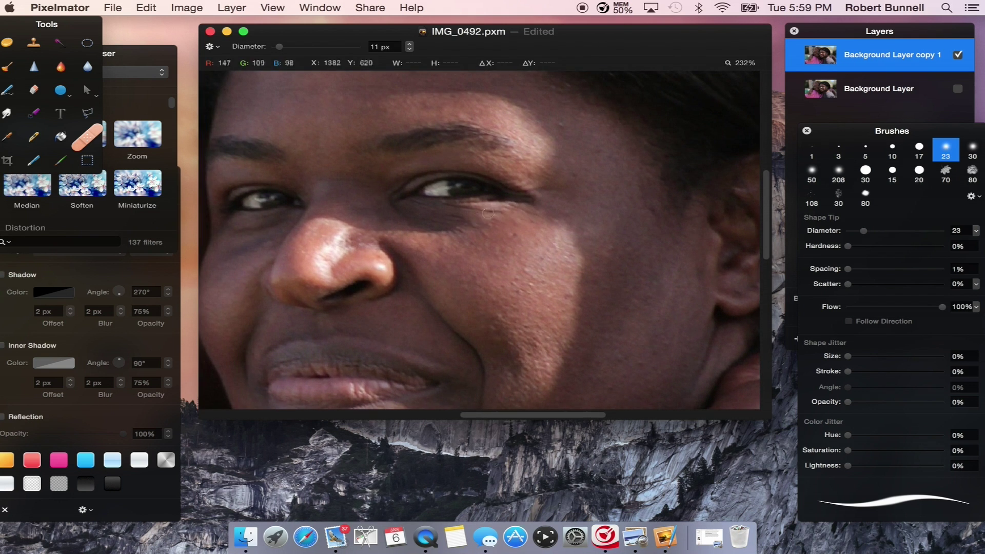
scroll(488, 214, up, 5)
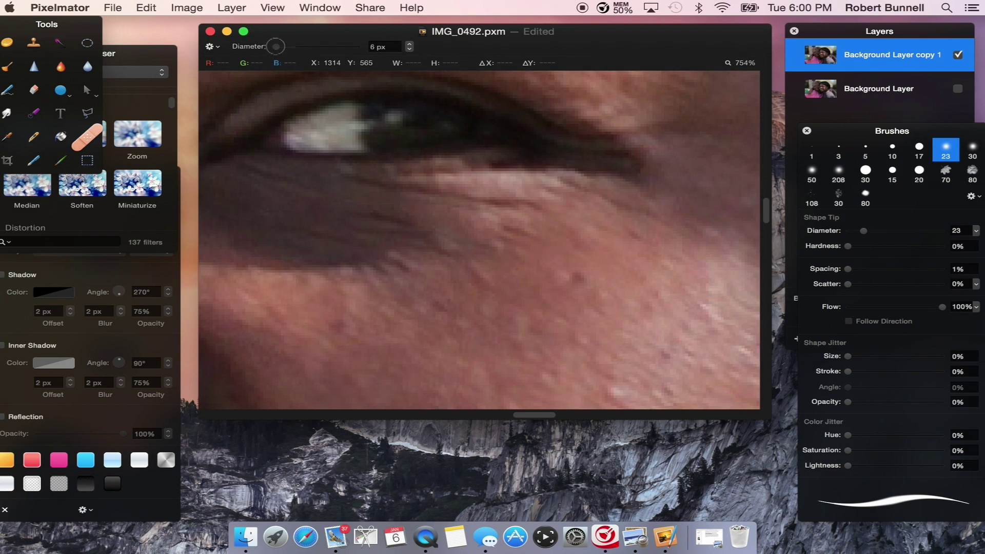
Try several repair strokes under the eye, undoing them, then lightly smooth the crease
drag(359, 179, 534, 208)
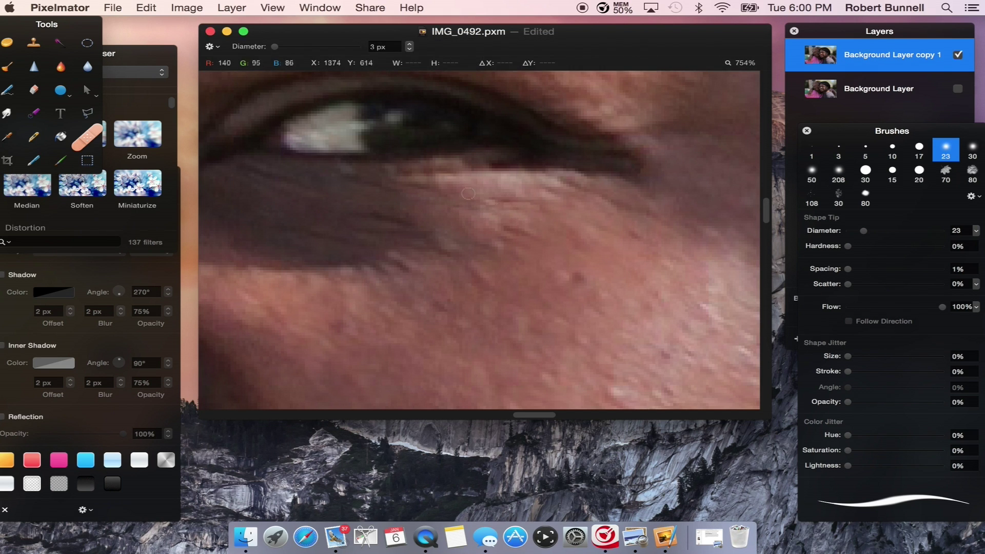
key(super+z)
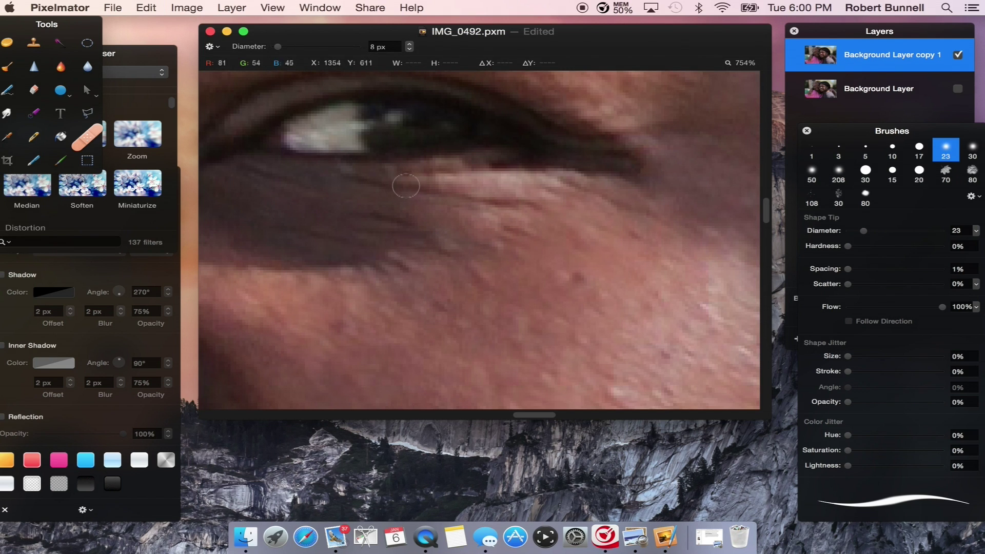
drag(354, 181, 528, 213)
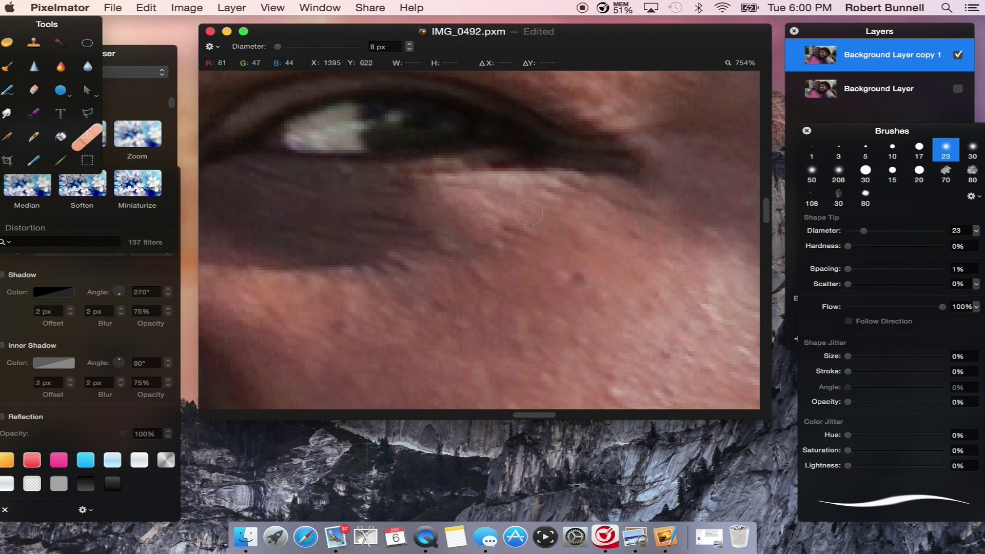
key(super+z)
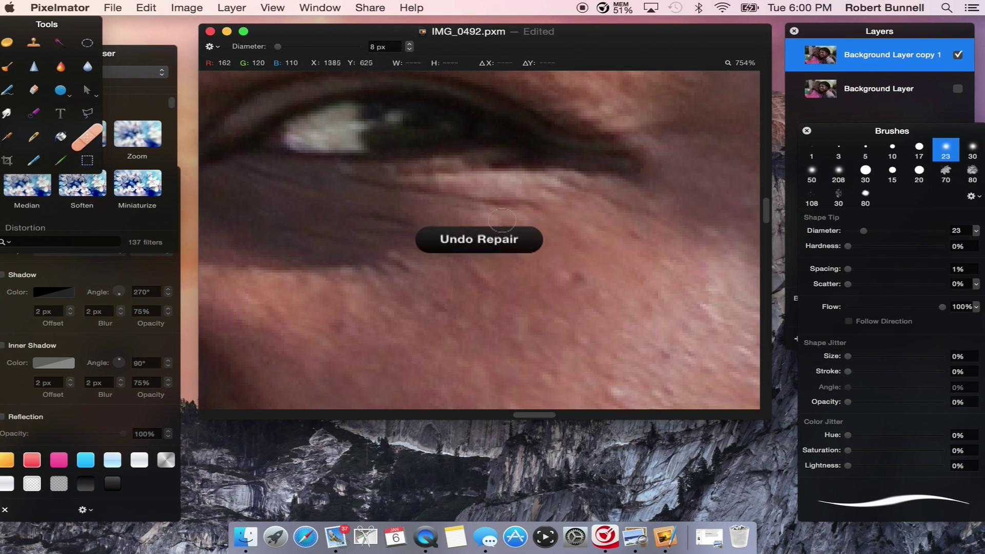
drag(525, 205, 422, 195)
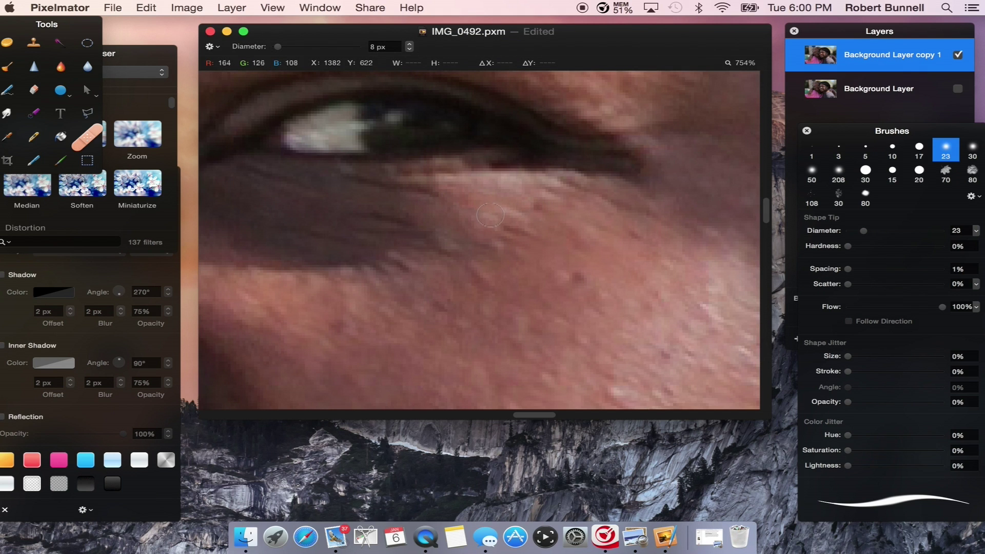
key(super+z)
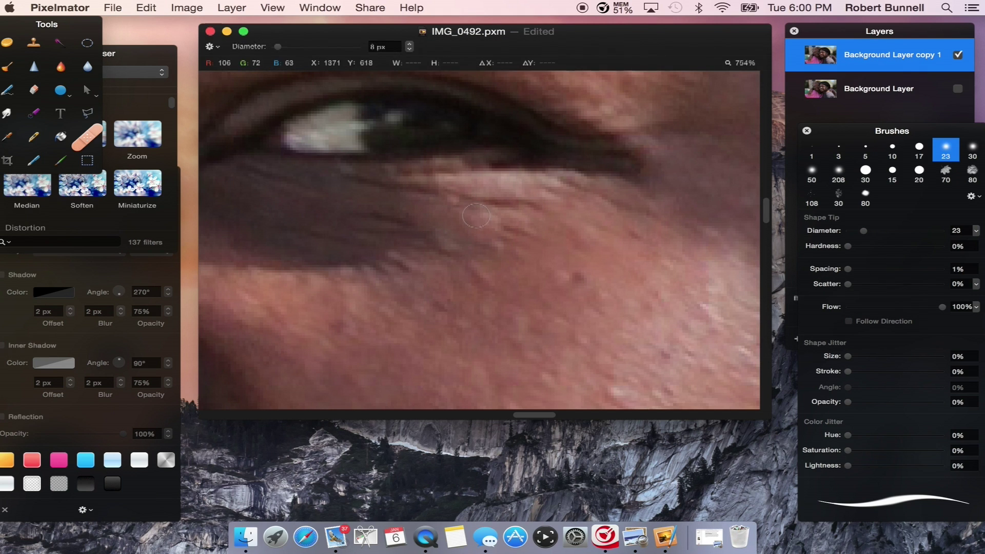
click(471, 203)
click(507, 207)
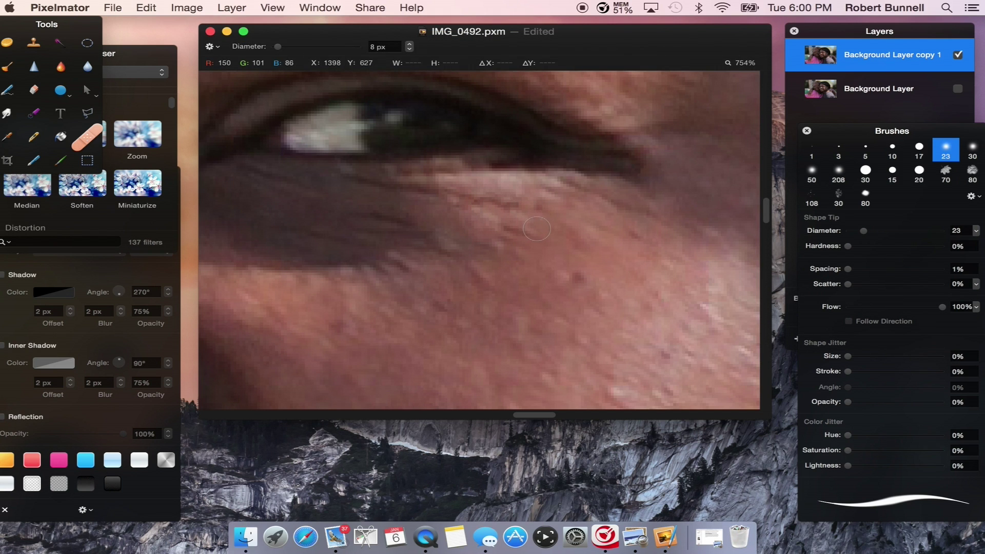
key(super+z)
key(super+z)
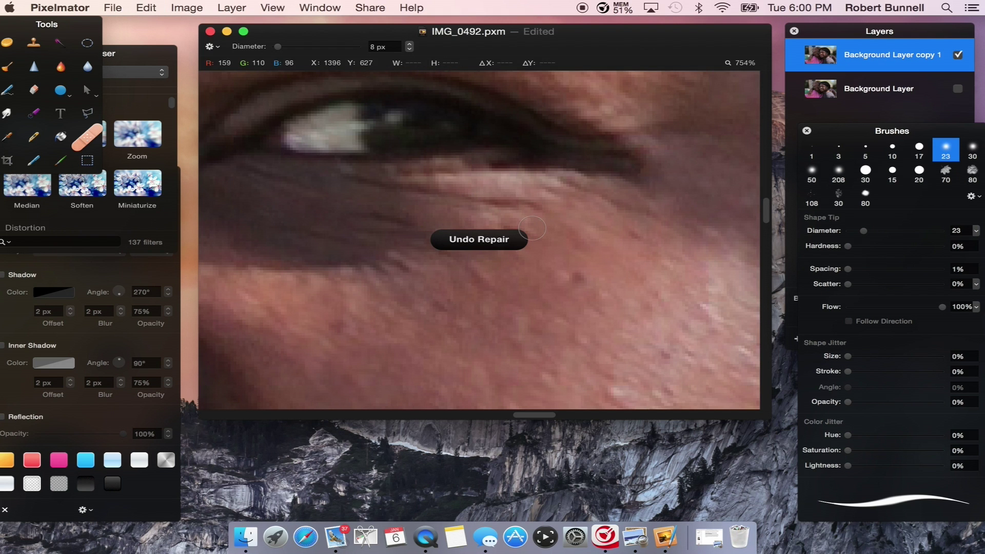
scroll(532, 228, up, 3)
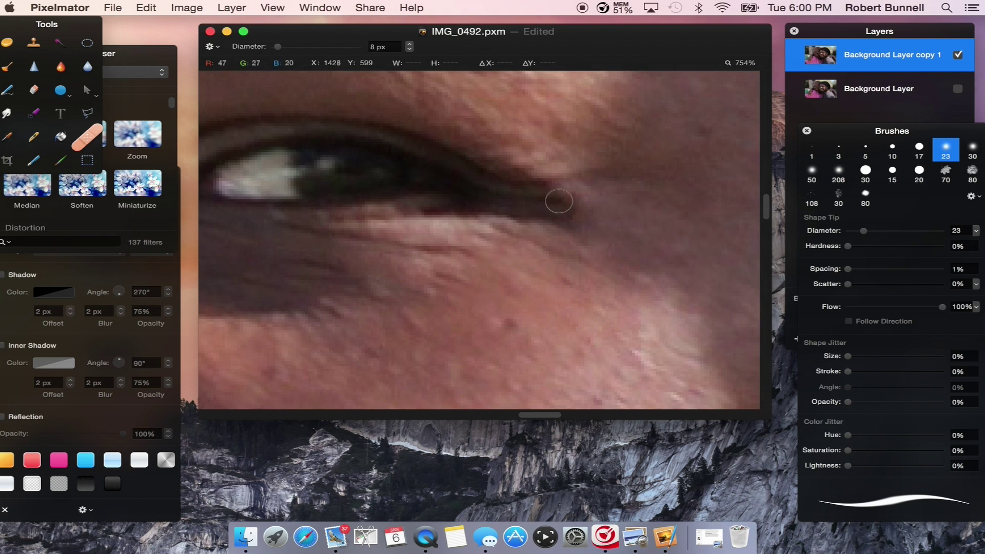
drag(513, 197, 550, 203)
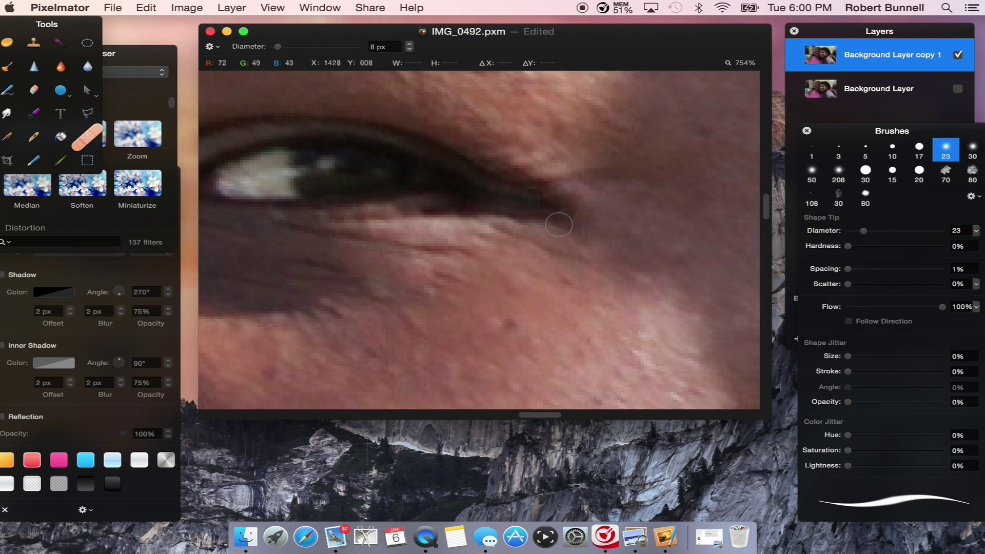
Repair small spots on the forehead and near the brow
scroll(540, 188, left, 15)
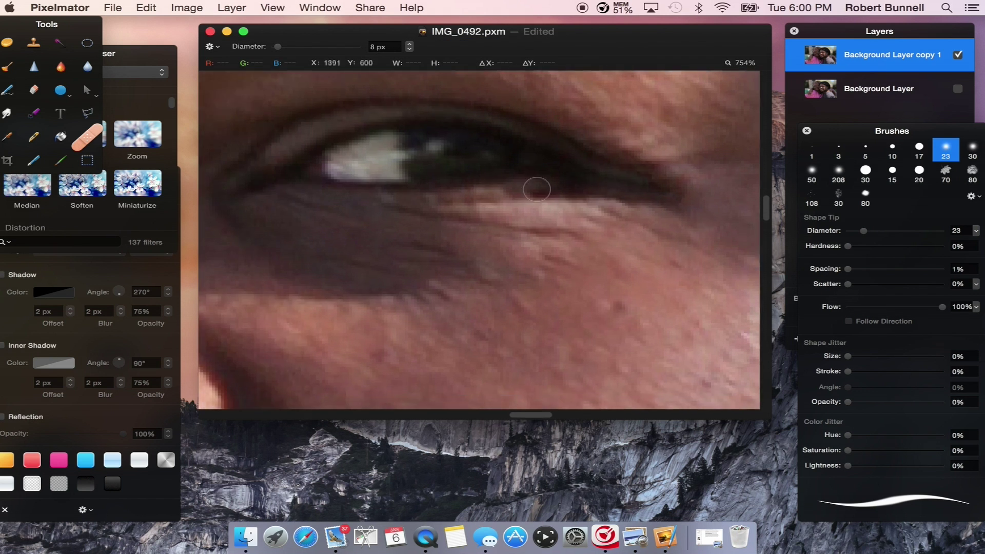
scroll(522, 188, right, 10)
scroll(522, 188, down, 3)
scroll(518, 190, left, 10)
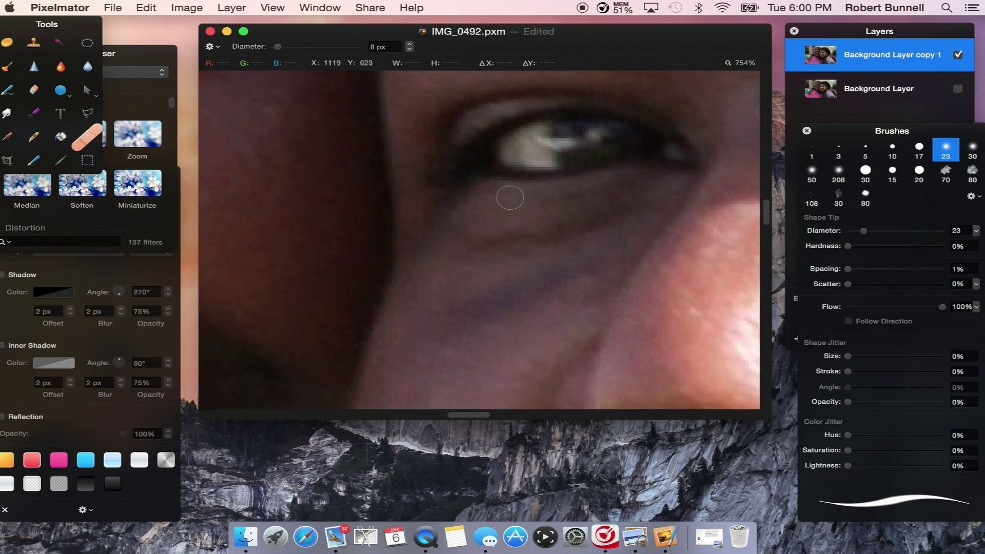
scroll(503, 199, down, 5)
scroll(497, 200, down, 3)
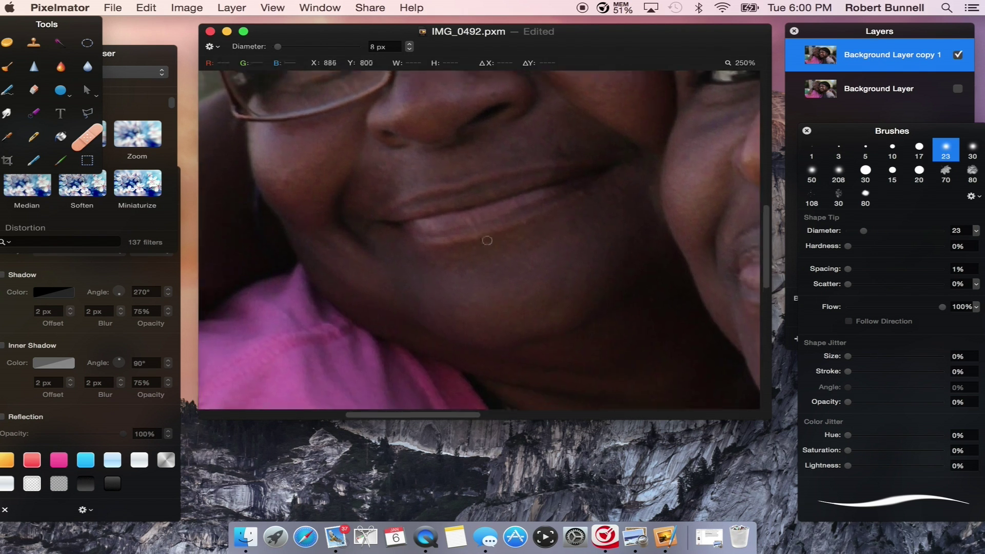
scroll(486, 239, up, 5)
scroll(462, 205, up, 3)
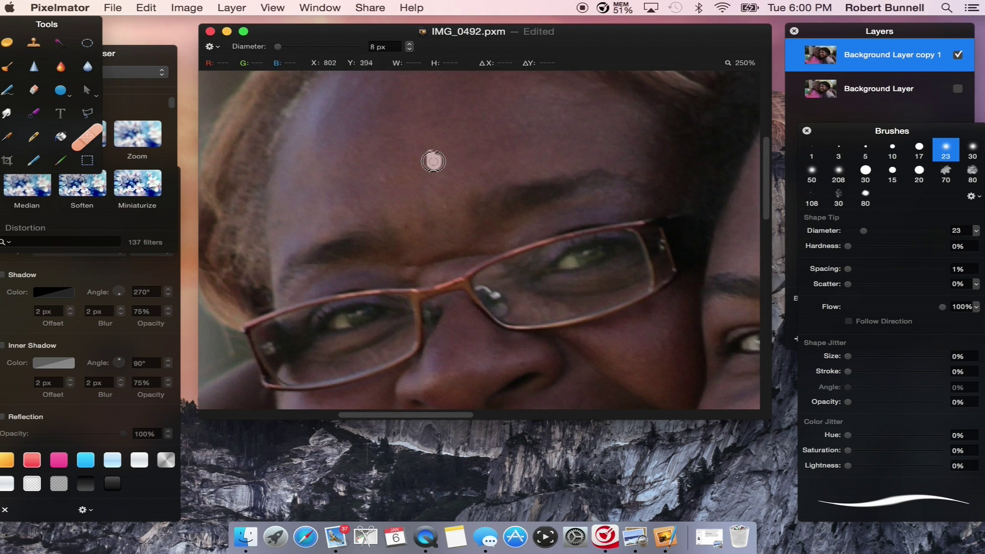
click(434, 158)
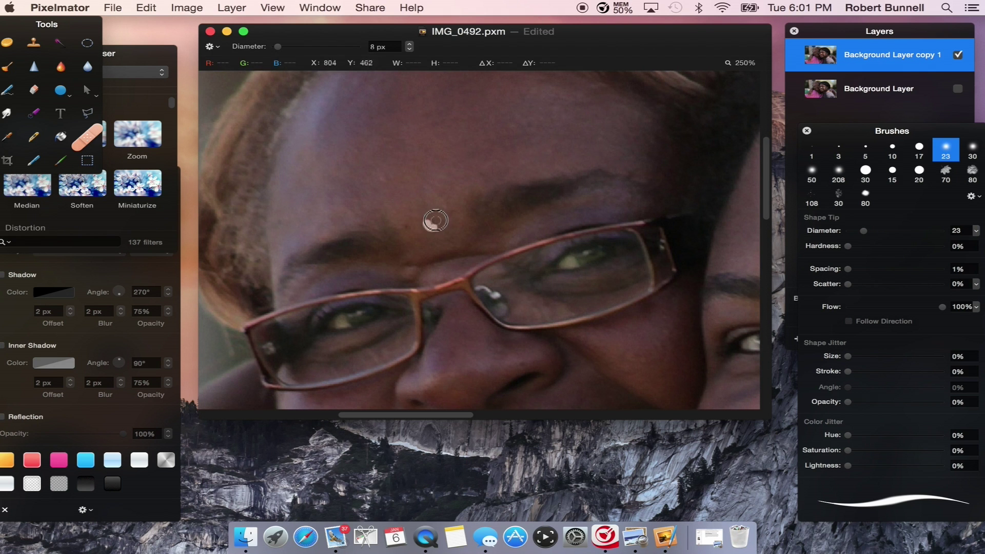
click(430, 224)
Repair the spot on the cheek, then zoom back out to view the whole photo
scroll(470, 224, down, 10)
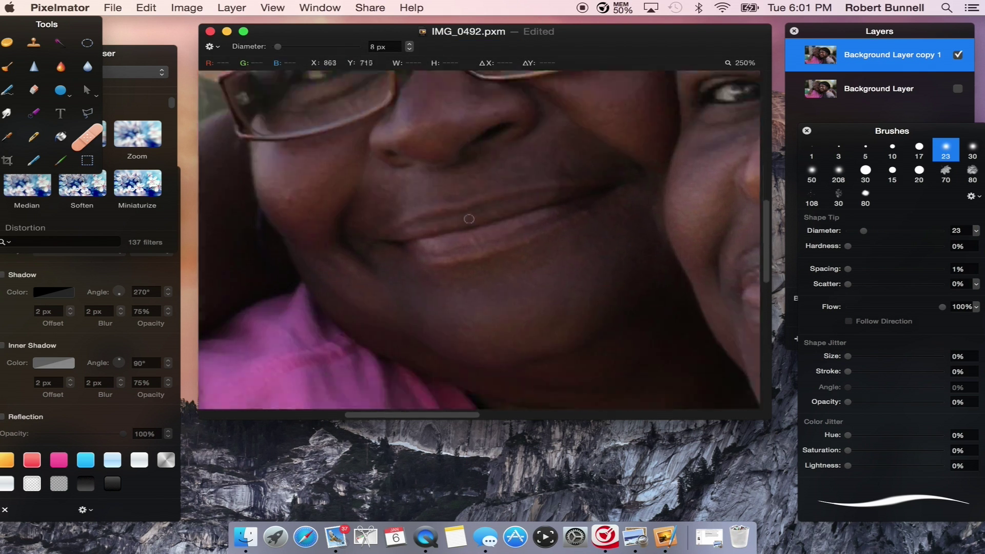
scroll(469, 219, right, 3)
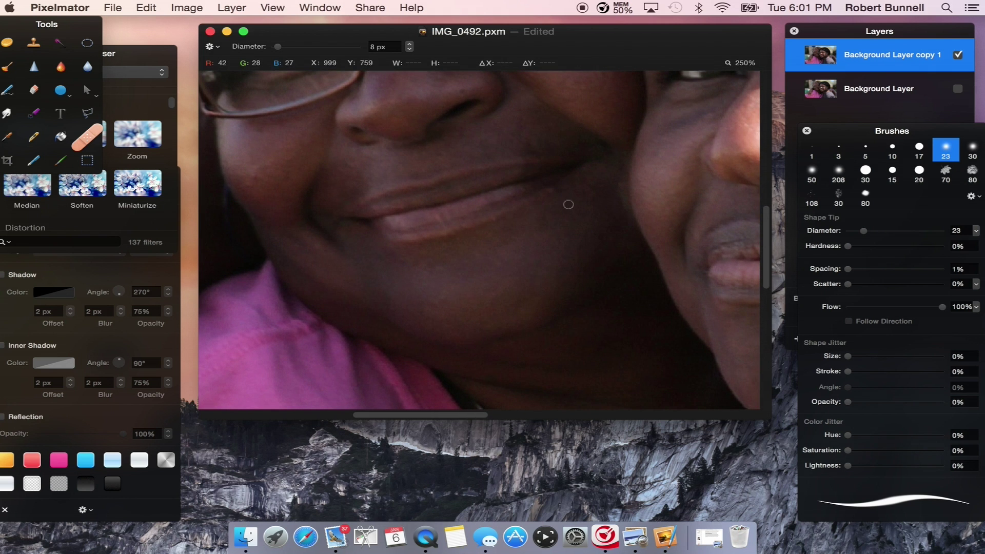
scroll(567, 205, up, 5)
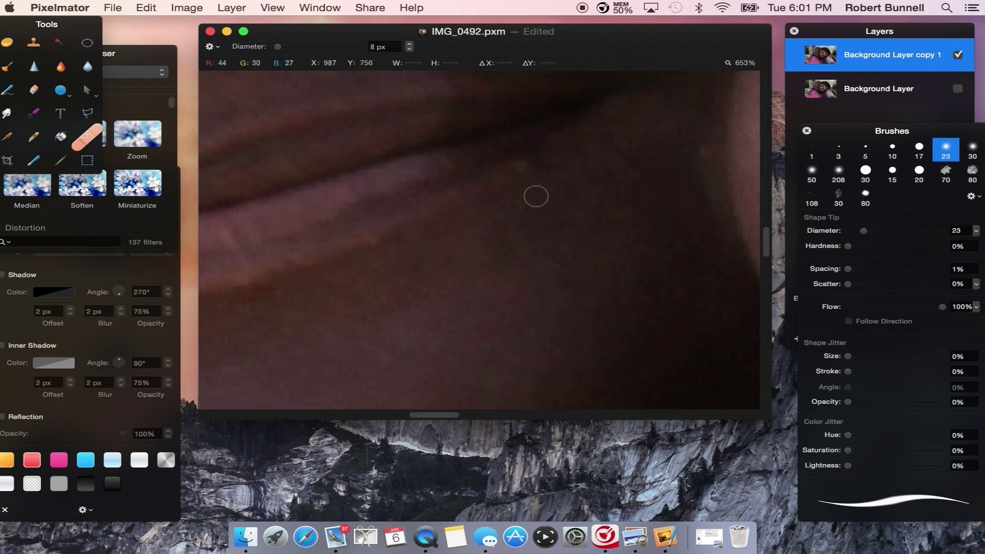
scroll(532, 198, up, 10)
scroll(488, 209, left, 3)
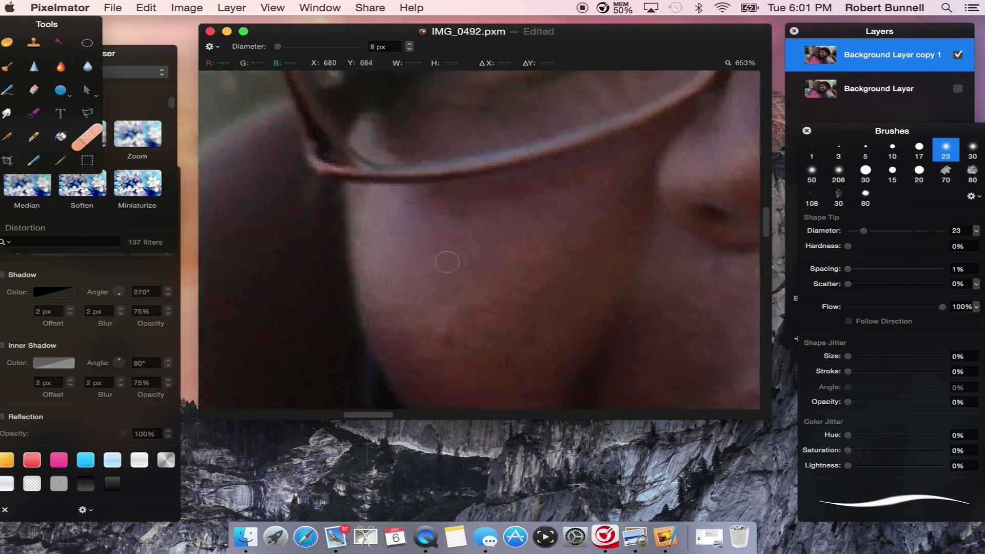
scroll(442, 268, down, 3)
click(436, 268)
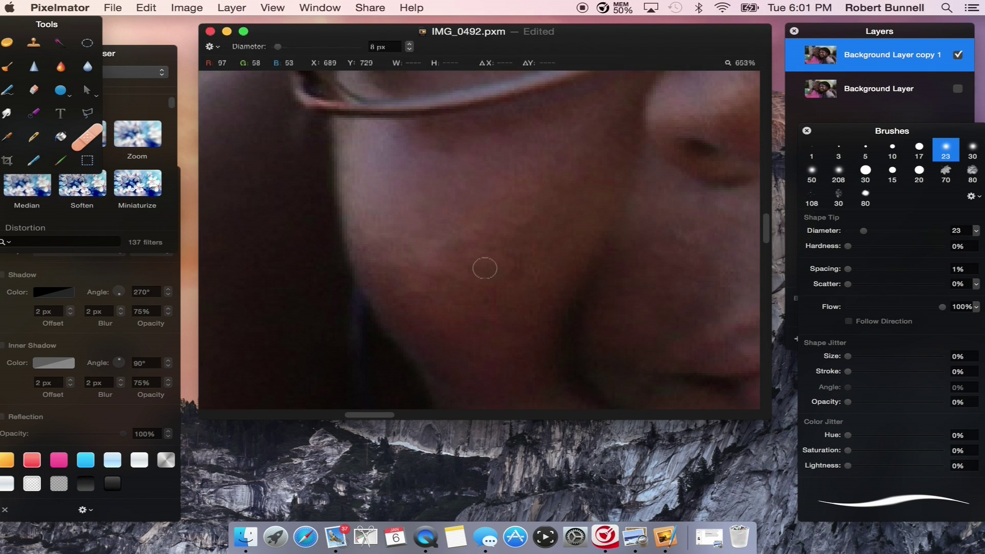
scroll(501, 249, up, 10)
scroll(500, 243, up, 10)
scroll(513, 231, right, 2)
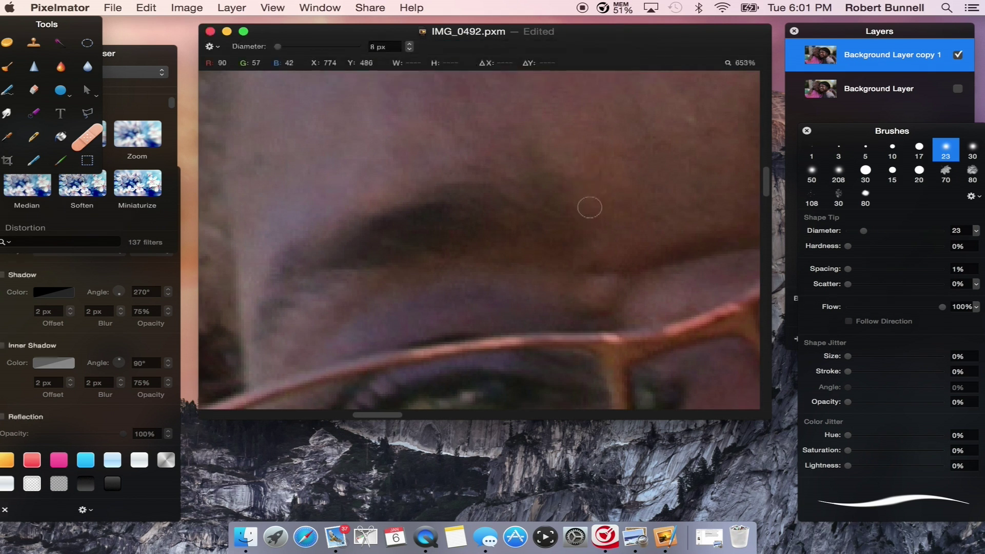
scroll(588, 209, up, 5)
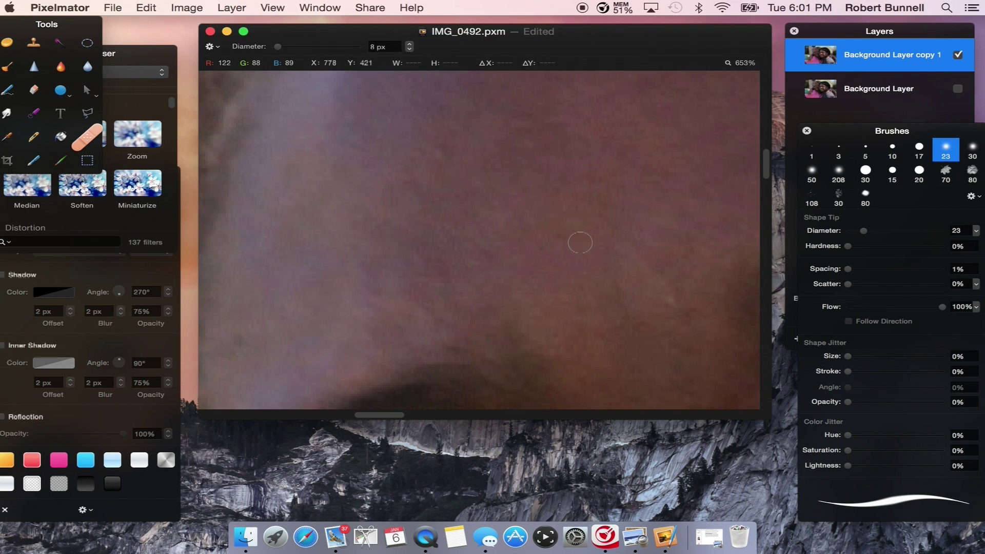
scroll(579, 243, down, 10)
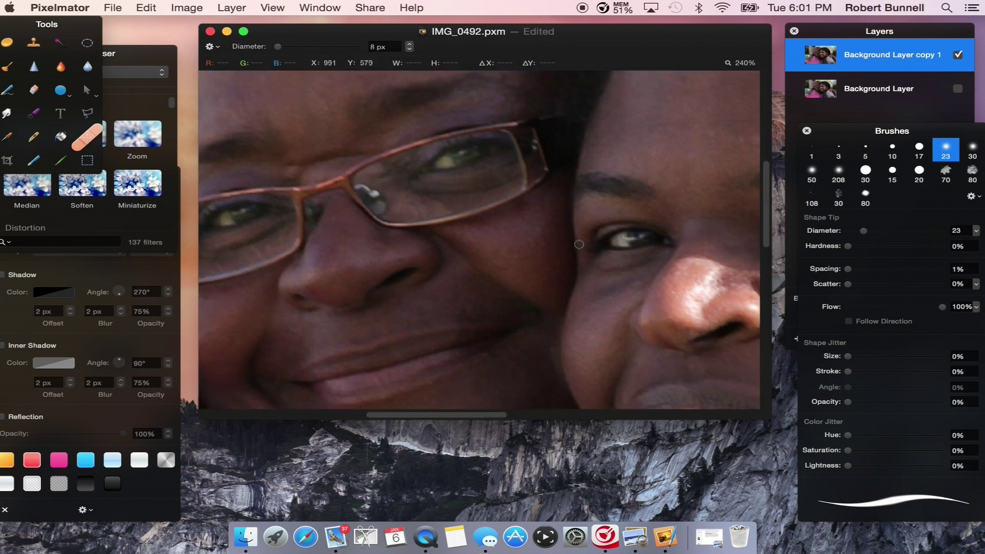
scroll(579, 244, down, 5)
scroll(579, 243, right, 3)
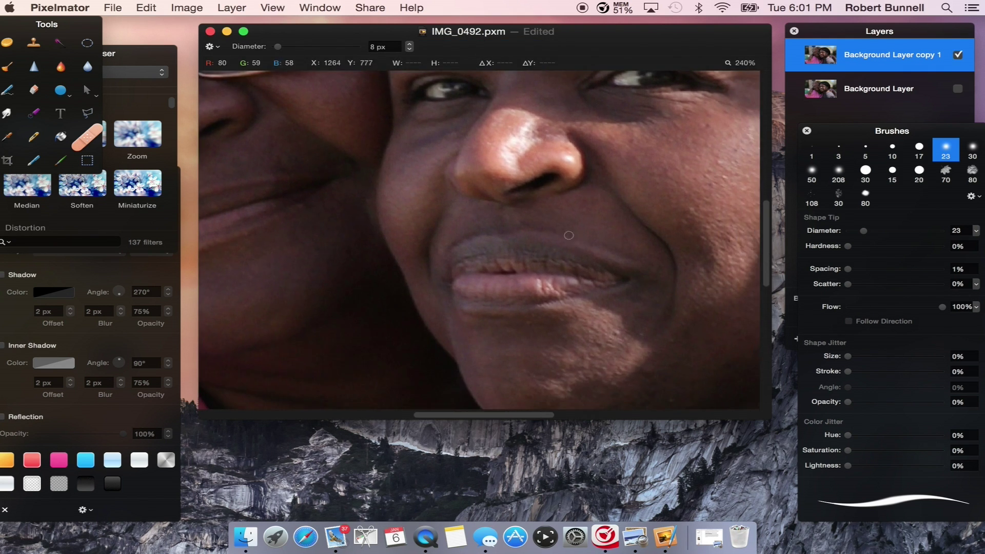
scroll(569, 235, down, 5)
scroll(568, 235, down, 8)
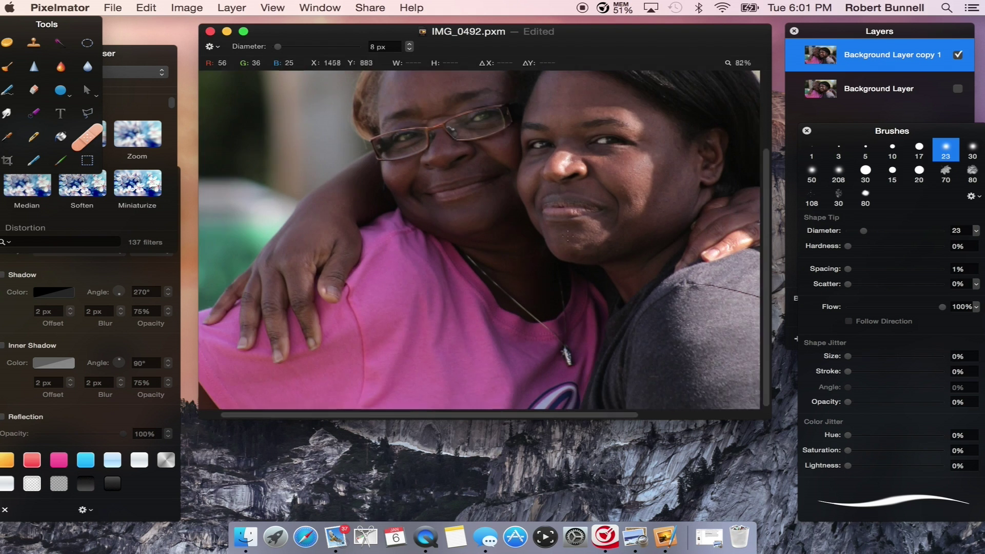
scroll(568, 235, down, 4)
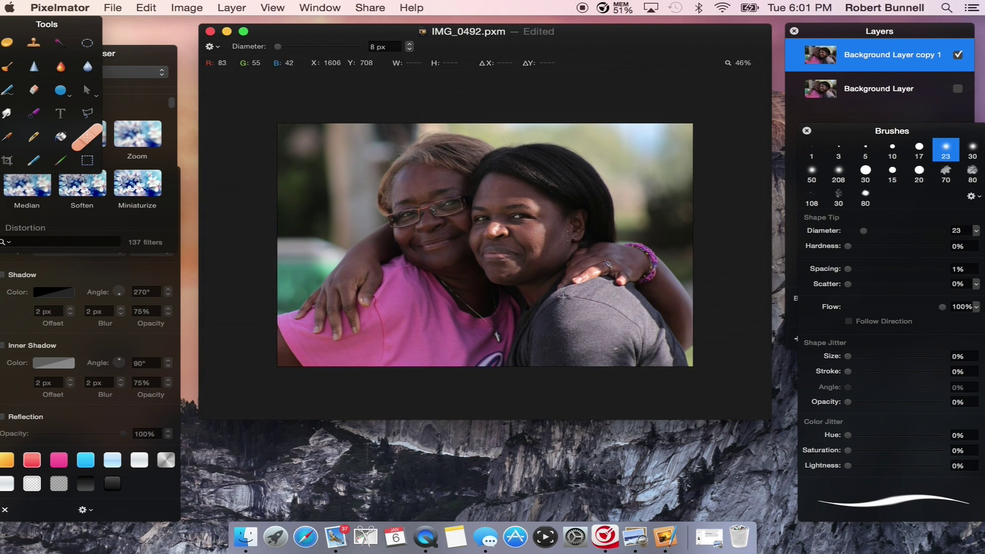
scroll(569, 236, up, 3)
scroll(568, 236, down, 1)
scroll(570, 236, up, 5)
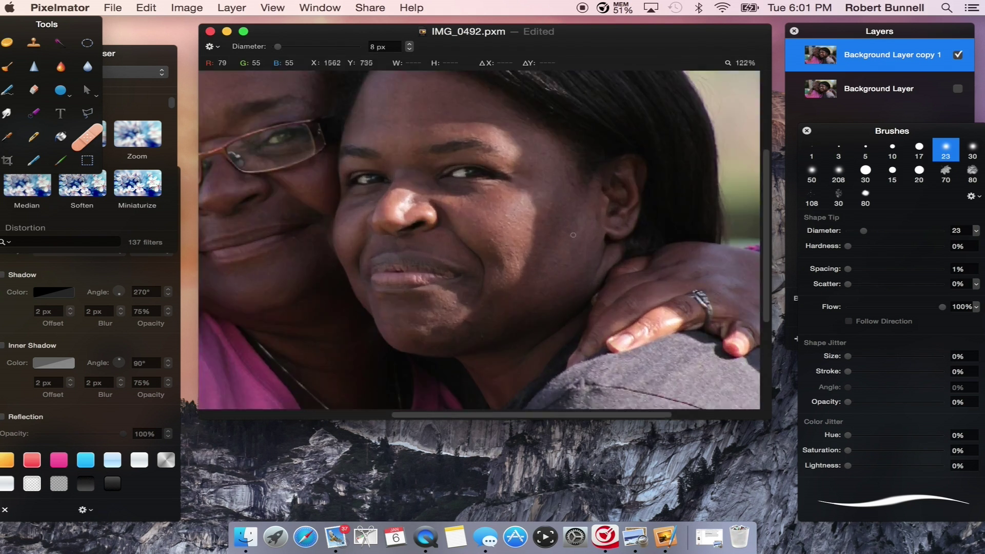
scroll(573, 235, up, 1)
scroll(538, 251, left, 3)
scroll(451, 234, up, 5)
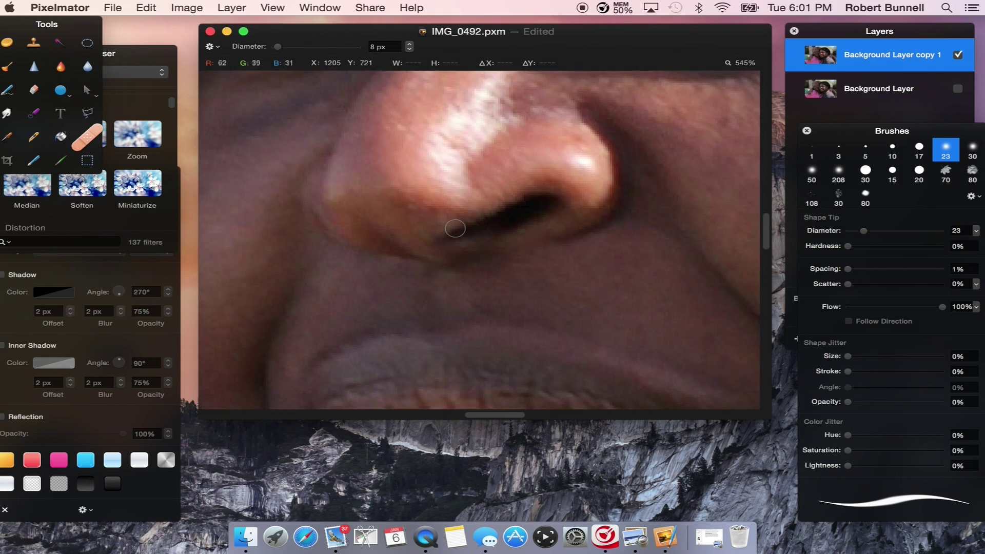
scroll(454, 231, left, 2)
scroll(456, 227, down, 6)
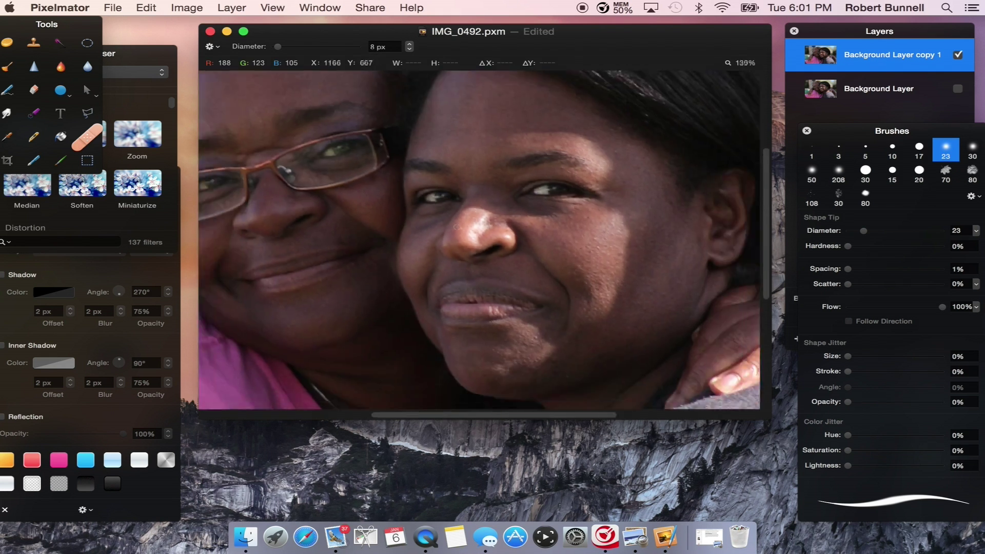
scroll(456, 228, down, 1)
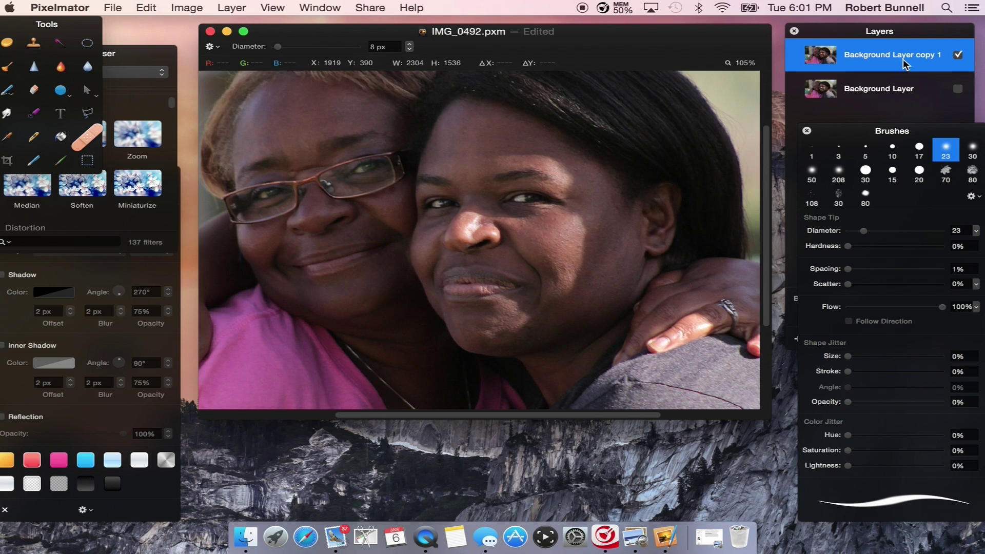
Duplicate the retouched layer as Background Layer copy 2, hide it, and select copy 1
key(super+c)
key(super+v)
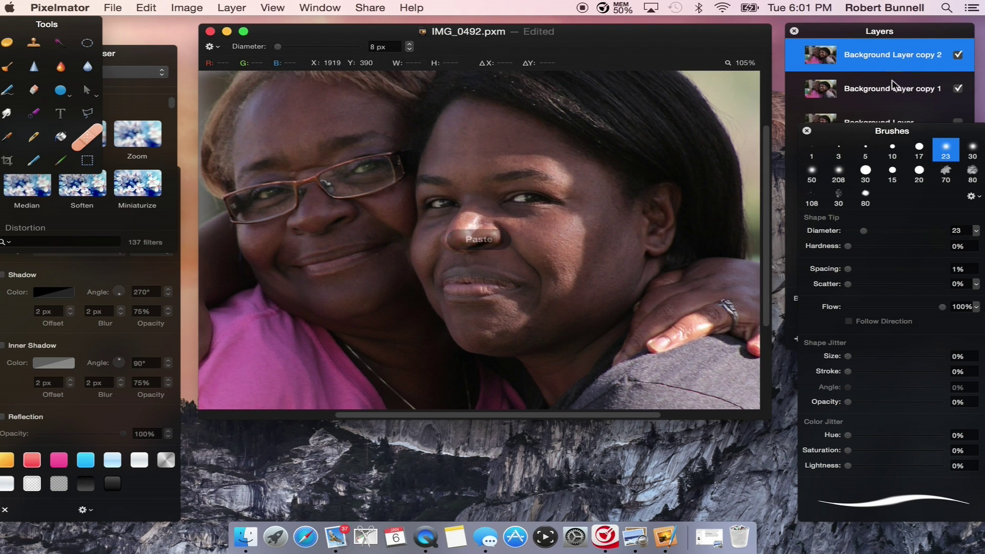
click(905, 91)
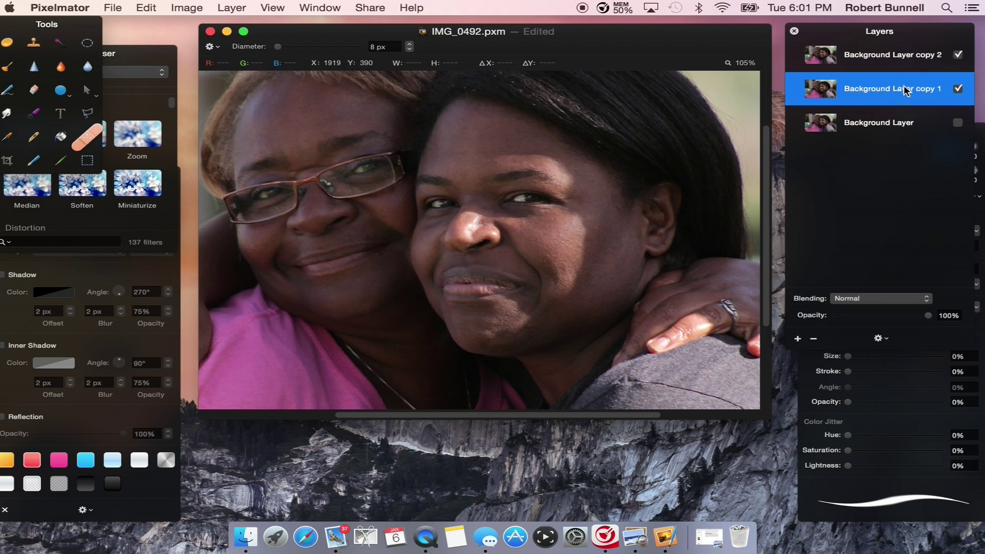
click(958, 55)
Apply a Gaussian blur with about 24 px radius to Background Layer copy 1
click(137, 55)
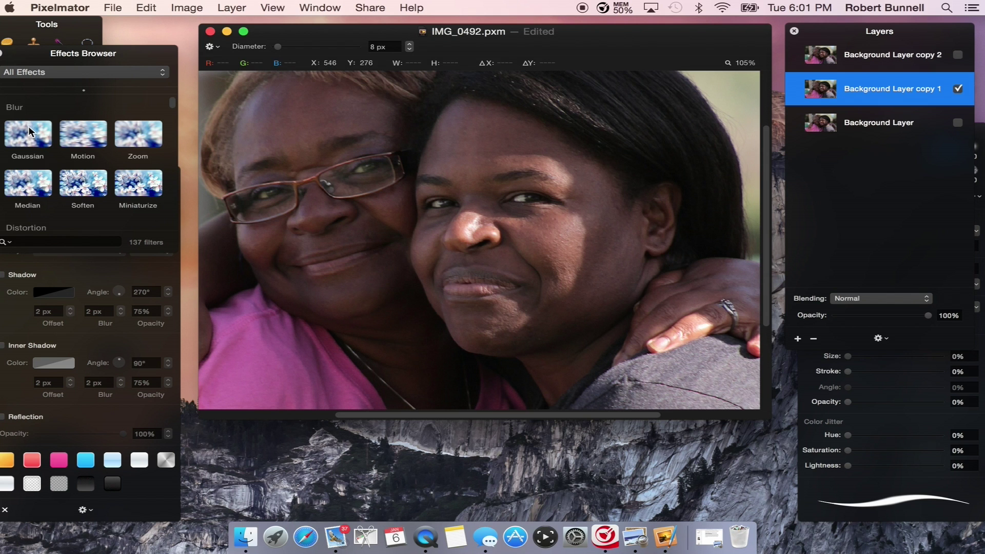
drag(25, 134, 398, 210)
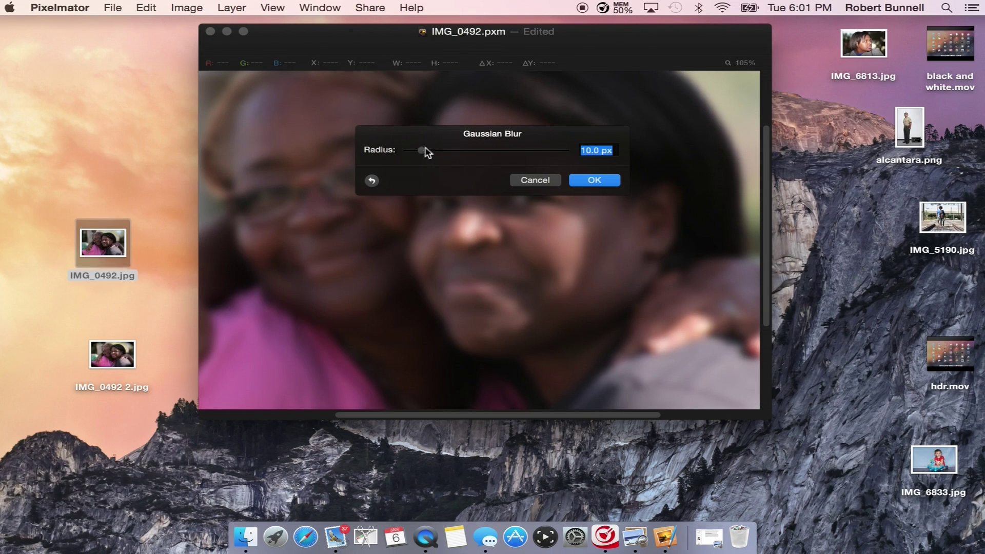
drag(424, 149, 444, 160)
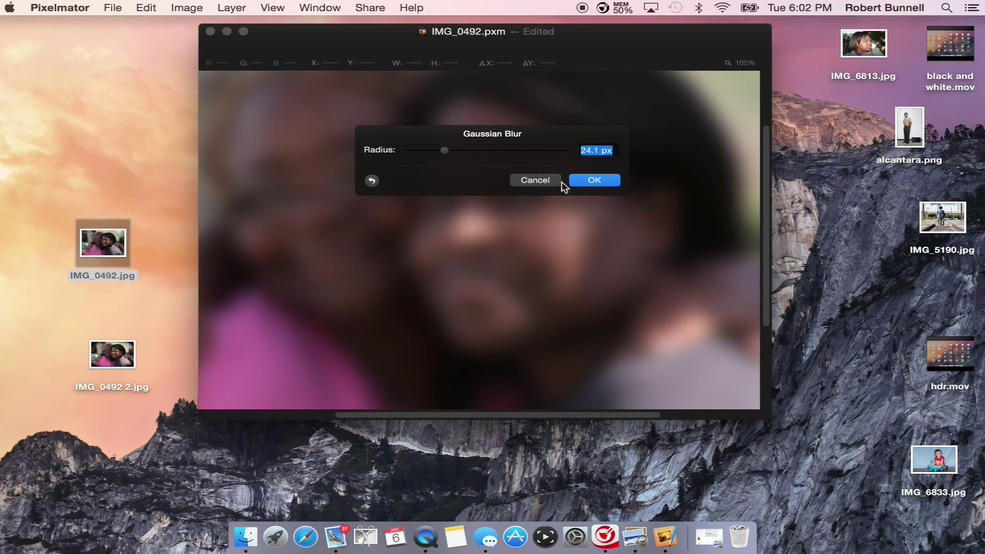
click(591, 180)
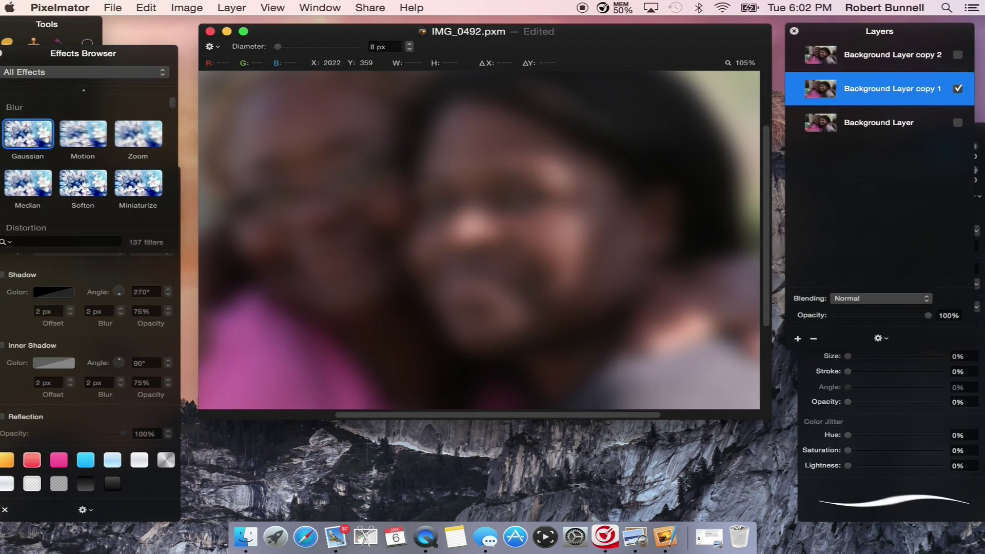
Show Background Layer copy 2 again and pick the Eraser Tool at 25% opacity
click(957, 55)
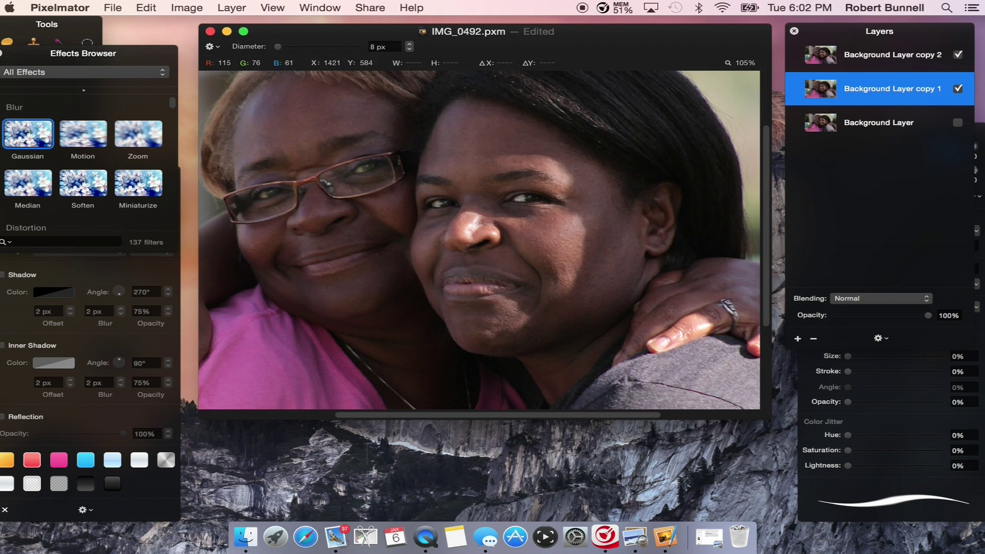
scroll(559, 196, up, 5)
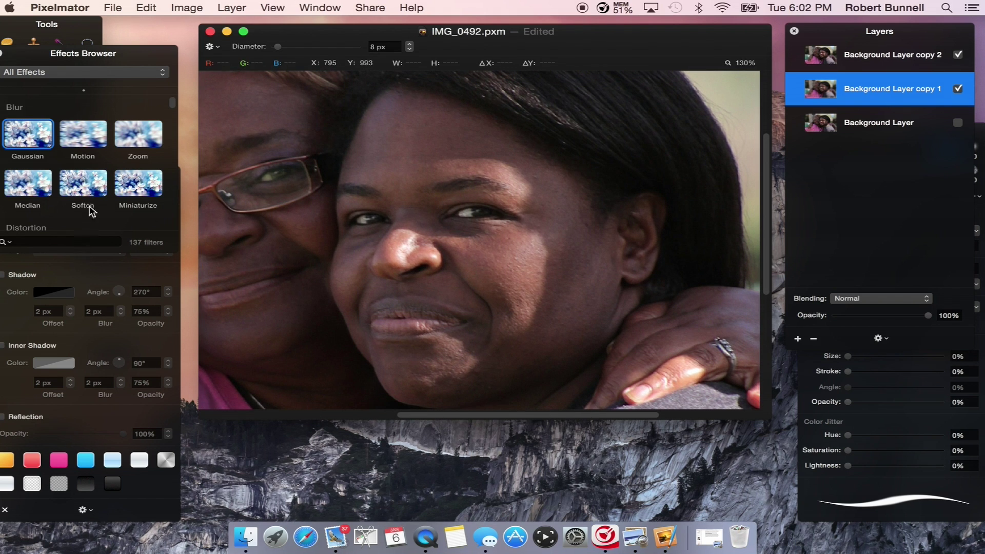
click(90, 29)
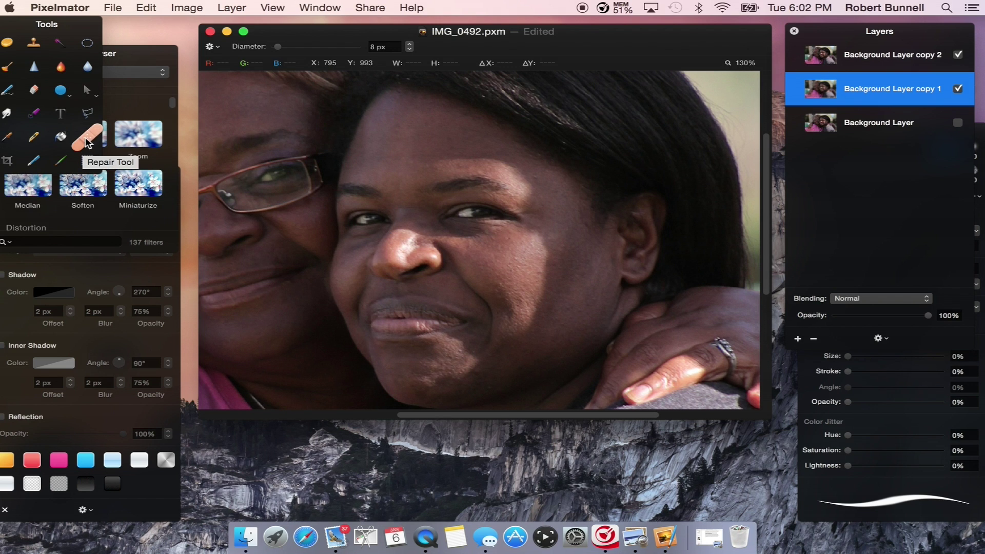
click(40, 97)
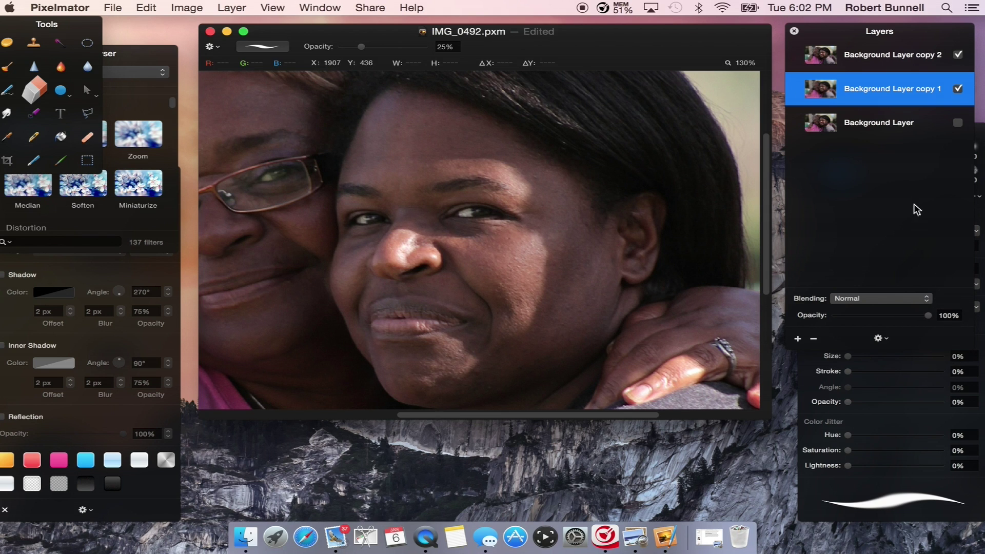
Select Background Layer copy 2 and shrink the eraser brush to a 64 px diameter
click(878, 64)
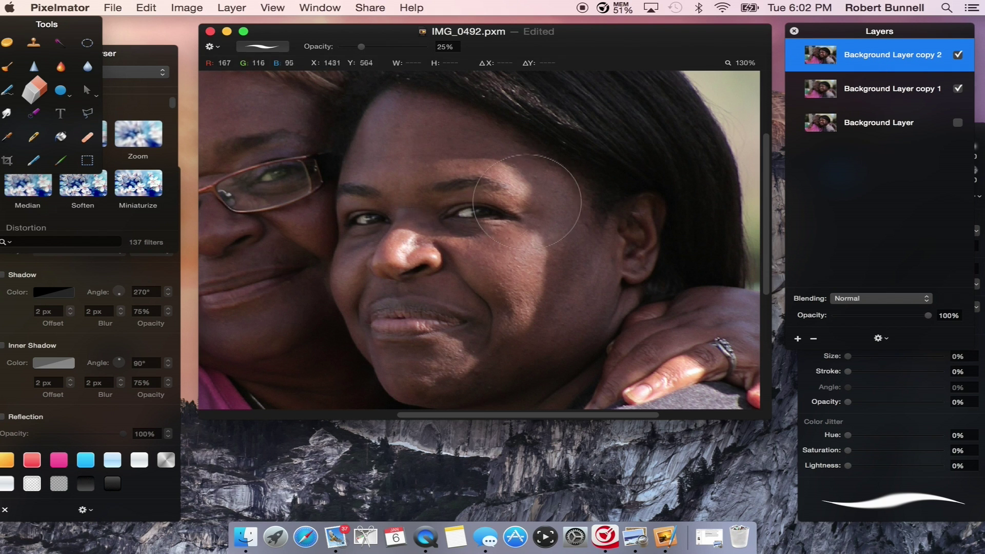
scroll(530, 203, up, 3)
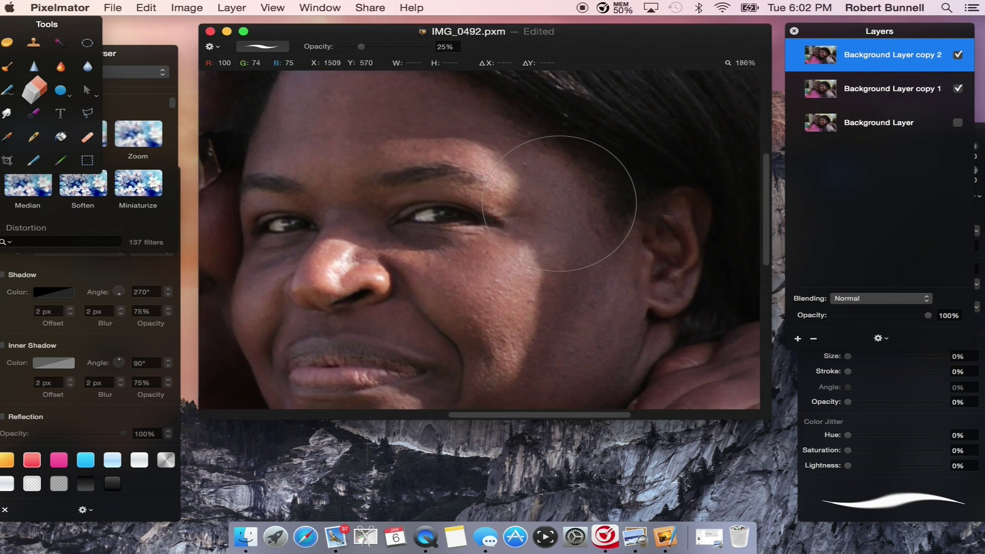
scroll(559, 203, down, 5)
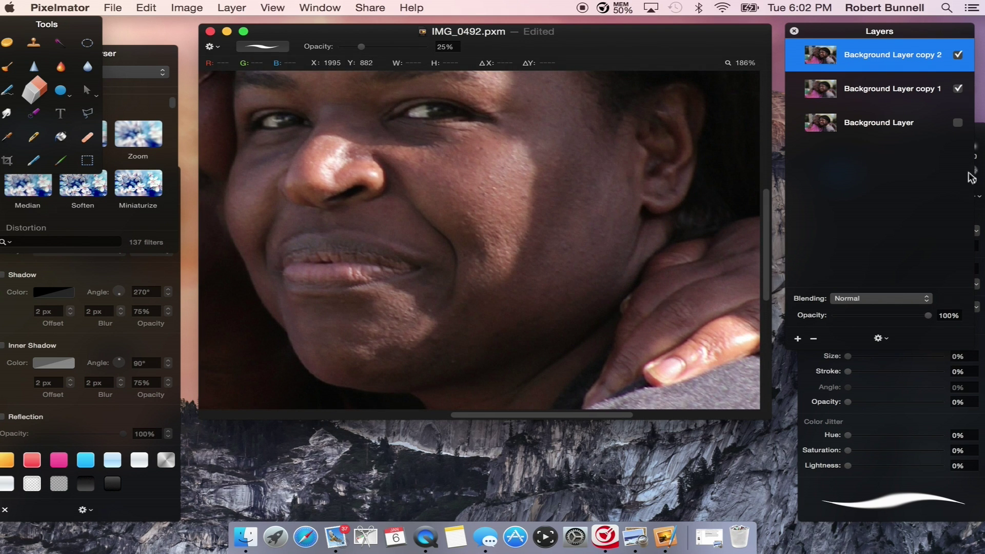
click(983, 135)
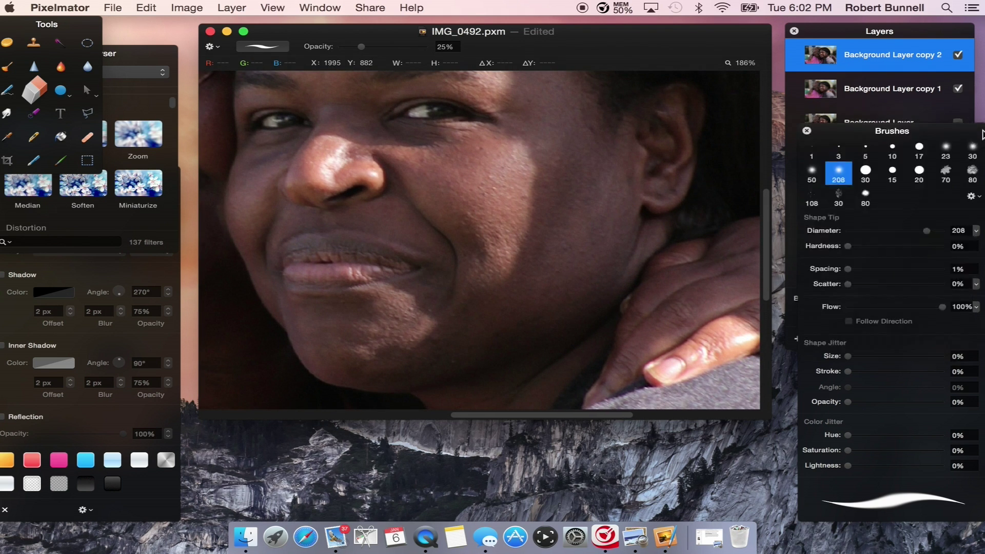
drag(928, 232, 893, 232)
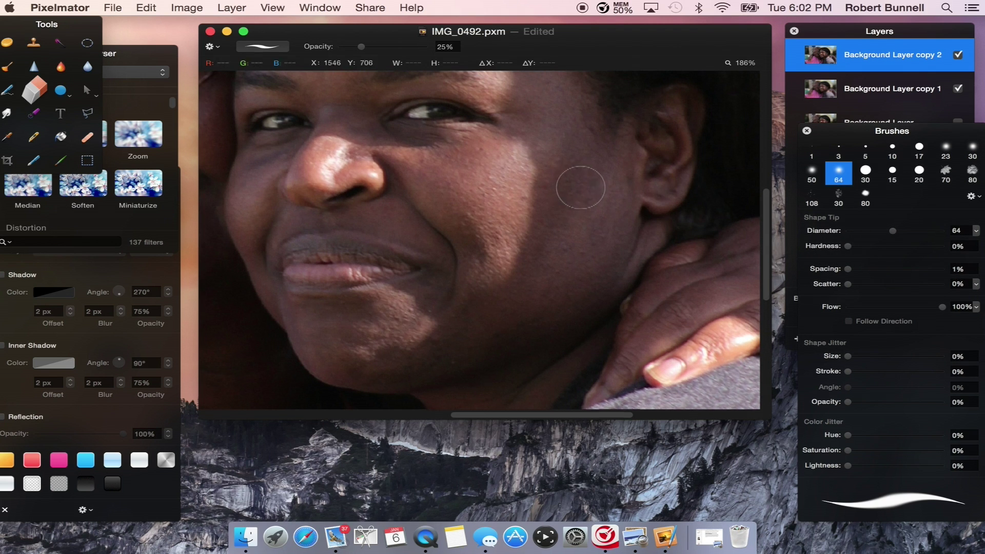
Hide Background Layer copy 1 so only the sharp copy 2 shows
scroll(573, 180, up, 5)
scroll(573, 180, left, 2)
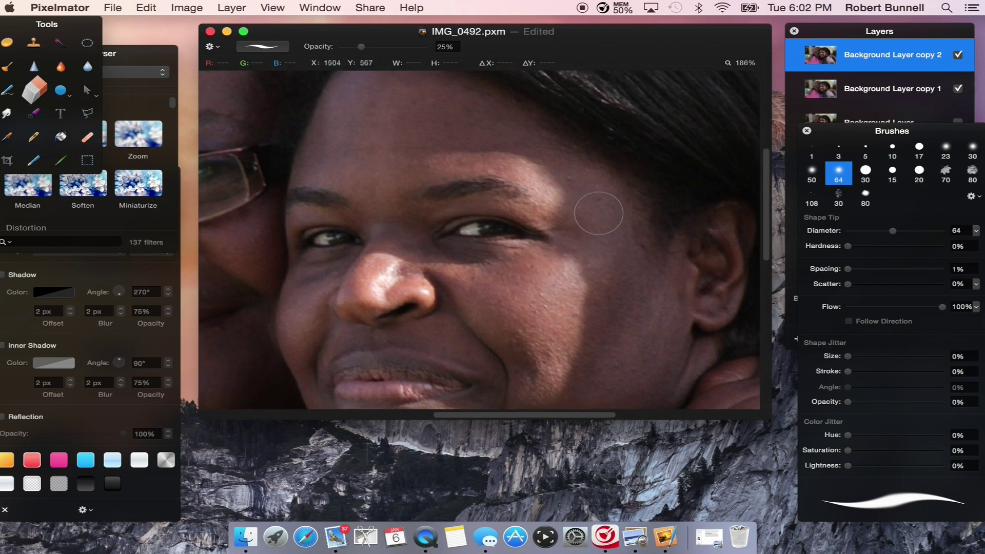
scroll(595, 210, down, 4)
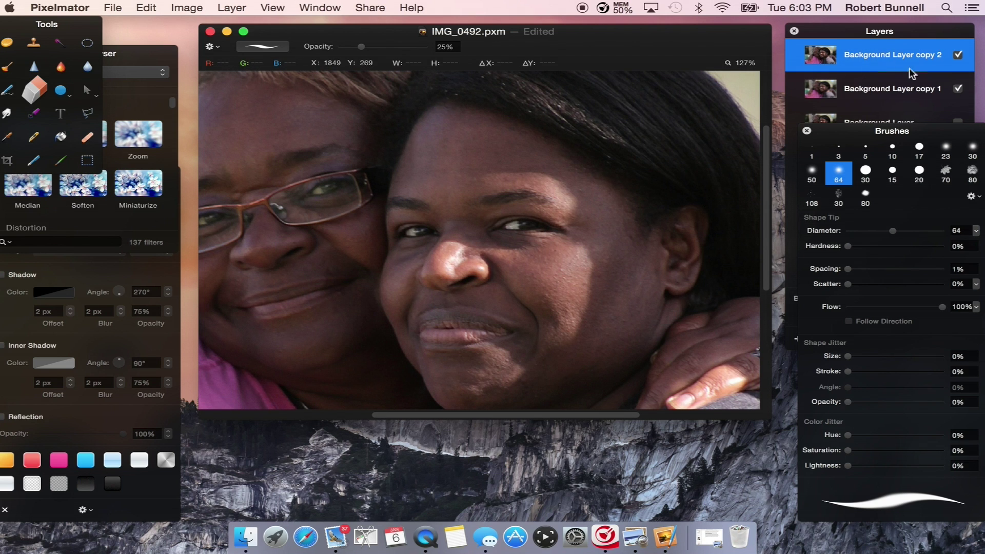
click(958, 89)
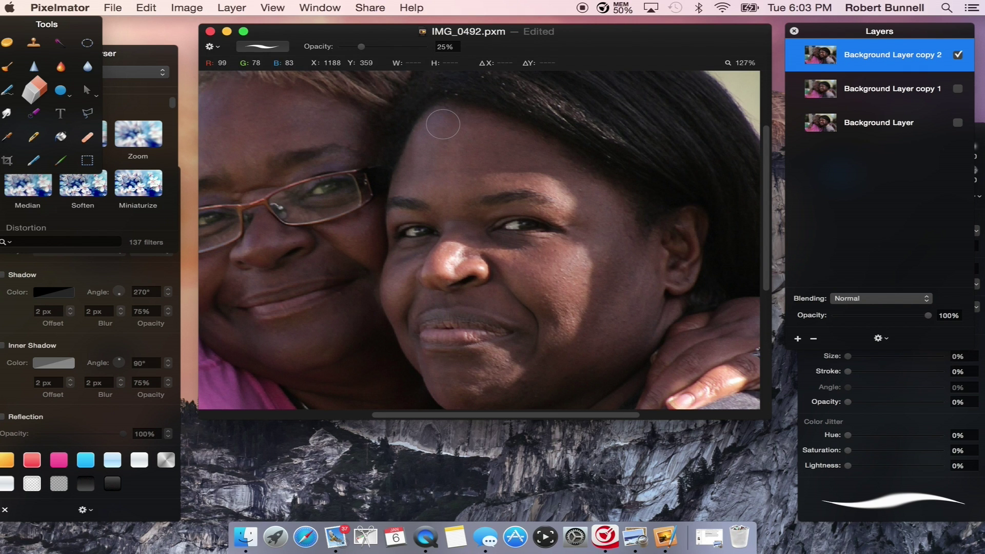
Erase the younger woman's face skin from copy 2, then make Background Layer copy 1 visible again
mouse_move(440, 125)
mouse_down()
mouse_move(419, 184)
mouse_move(526, 174)
mouse_move(592, 198)
mouse_move(486, 131)
mouse_move(457, 127)
mouse_move(460, 144)
mouse_move(492, 151)
mouse_move(440, 157)
mouse_move(522, 146)
mouse_move(561, 165)
mouse_move(612, 216)
mouse_move(647, 296)
mouse_move(612, 362)
mouse_move(594, 356)
mouse_move(614, 311)
mouse_move(614, 265)
mouse_move(583, 211)
mouse_move(578, 259)
mouse_move(506, 252)
mouse_move(557, 271)
mouse_move(585, 265)
mouse_move(571, 330)
mouse_move(510, 264)
mouse_move(553, 291)
mouse_move(558, 341)
mouse_move(521, 362)
mouse_move(498, 364)
mouse_move(526, 348)
mouse_move(454, 366)
mouse_move(455, 389)
mouse_move(582, 364)
mouse_move(461, 372)
mouse_move(569, 336)
mouse_move(584, 268)
mouse_move(523, 271)
mouse_move(451, 241)
mouse_move(451, 179)
mouse_move(458, 188)
mouse_move(405, 178)
mouse_move(464, 125)
mouse_move(577, 159)
mouse_move(626, 215)
mouse_move(577, 313)
mouse_move(533, 306)
mouse_move(523, 321)
mouse_move(534, 341)
mouse_move(449, 379)
mouse_move(456, 395)
mouse_move(435, 382)
mouse_move(528, 332)
mouse_up()
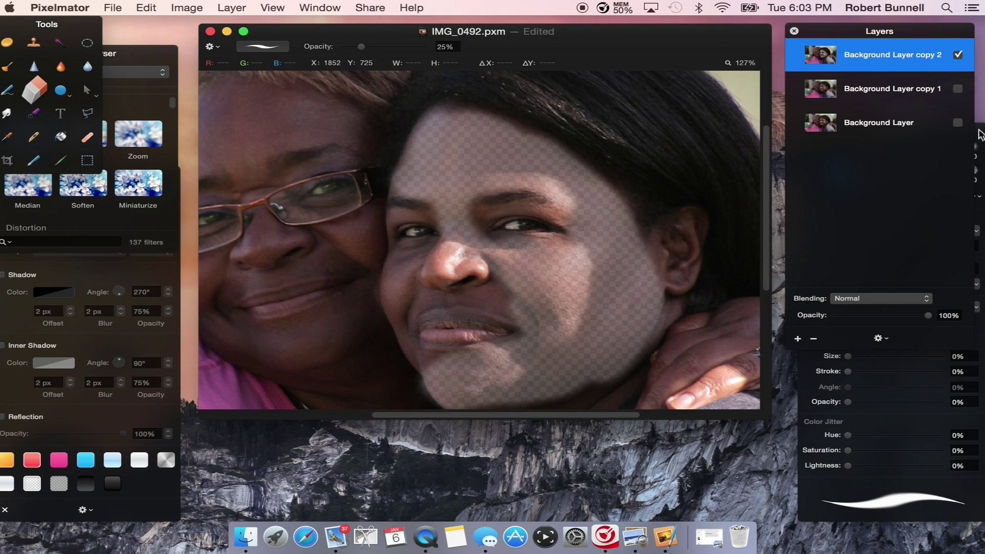
click(957, 88)
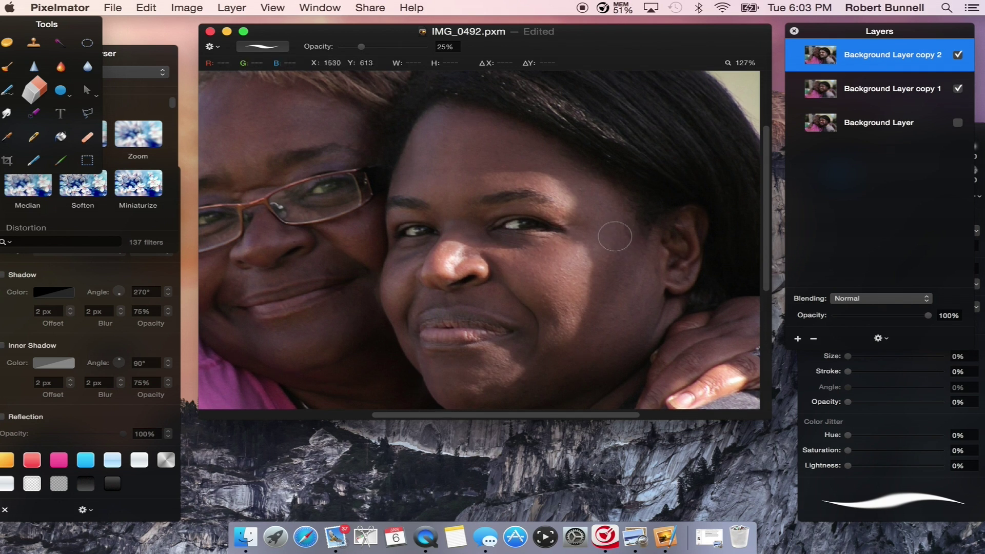
scroll(621, 240, up, 5)
scroll(613, 233, down, 3)
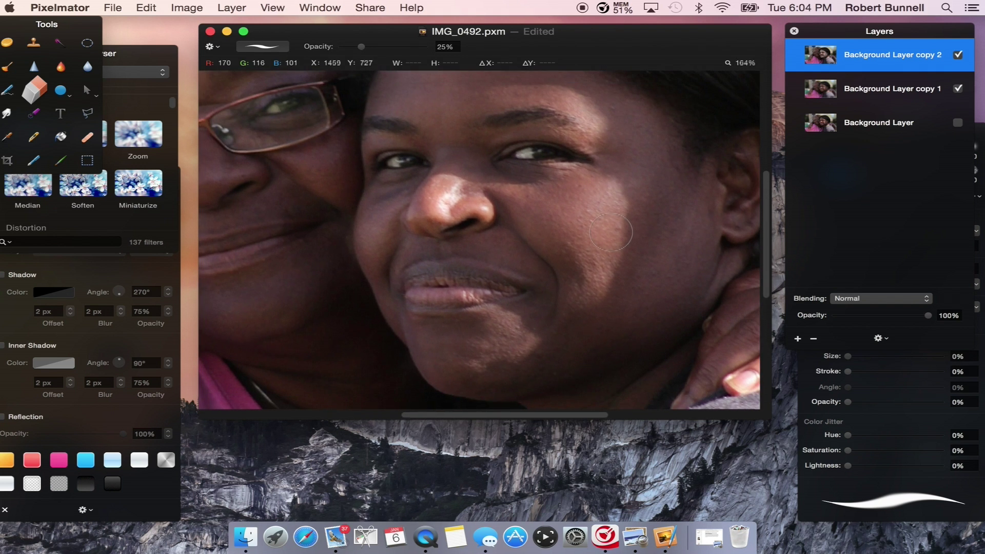
key(alt+super+b)
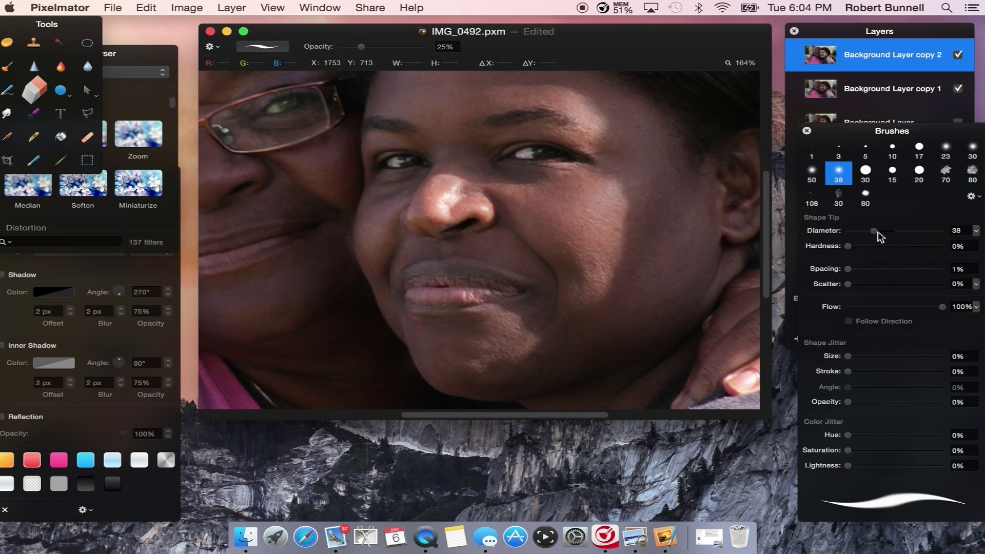
Reduce the eraser diameter from 38 to 24 px
drag(878, 234, 865, 231)
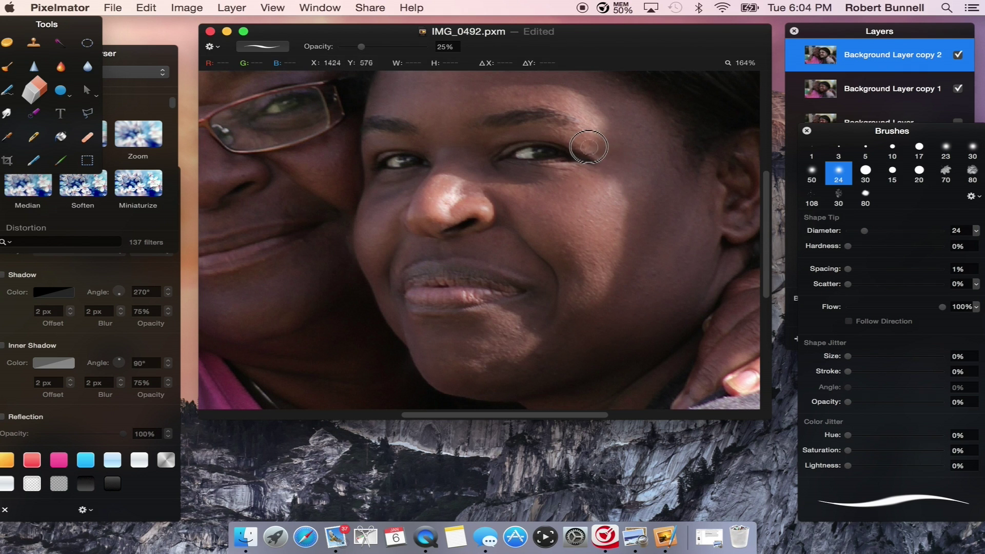
scroll(618, 165, down, 5)
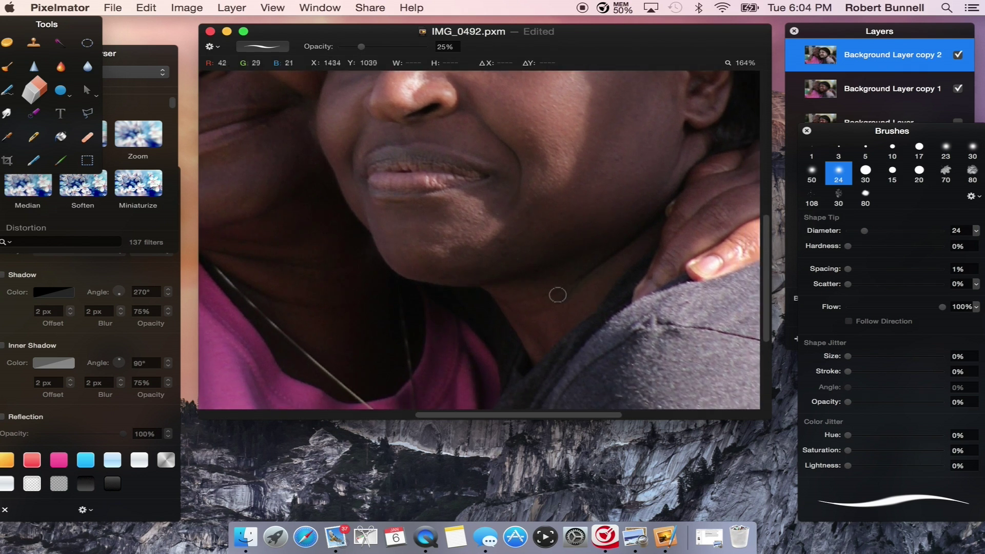
scroll(554, 293, left, 3)
scroll(554, 292, up, 2)
scroll(472, 281, up, 5)
scroll(472, 281, left, 3)
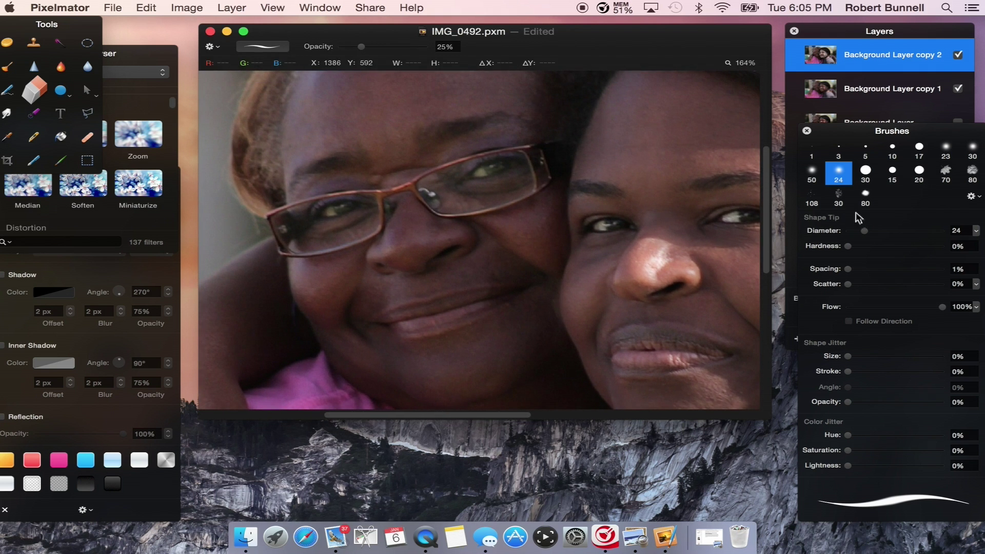
Enlarge the eraser to about 55 px diameter at 38% opacity
drag(869, 231, 882, 231)
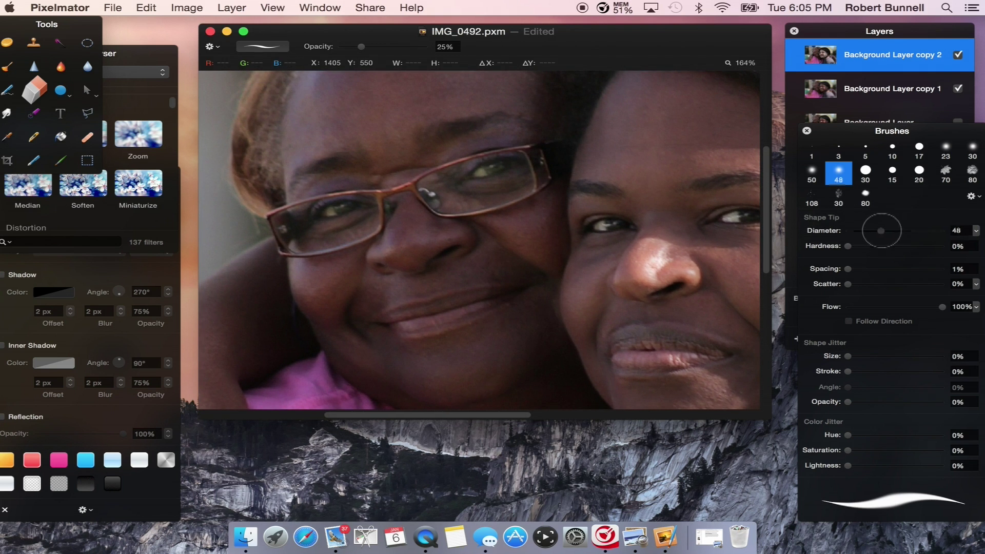
scroll(616, 205, up, 3)
scroll(615, 206, left, 2)
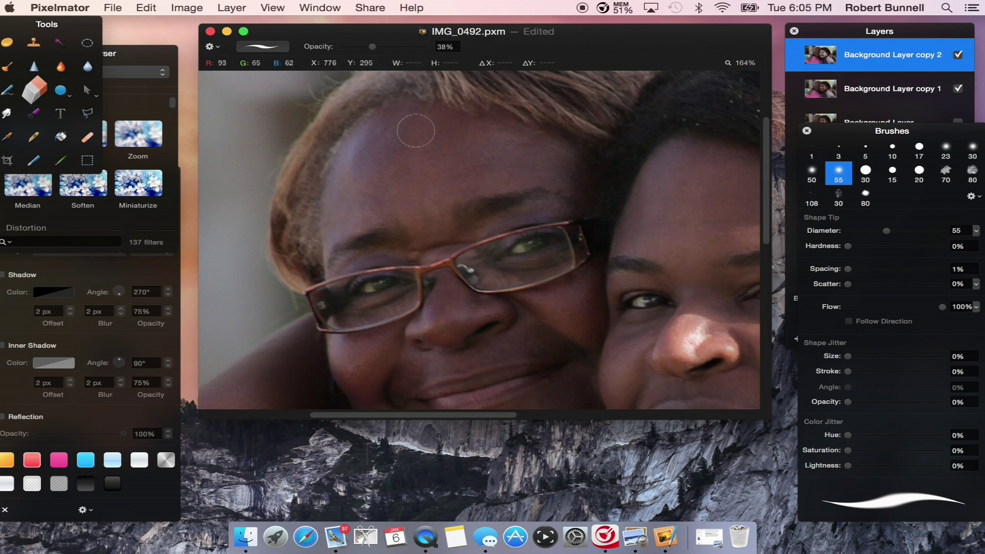
Erase copy 2 over the older woman's forehead, cheek and chin
mouse_move(503, 171)
mouse_down()
mouse_move(510, 161)
mouse_move(439, 172)
mouse_move(538, 167)
mouse_move(431, 132)
mouse_move(387, 164)
mouse_move(449, 160)
mouse_move(415, 168)
mouse_move(420, 205)
mouse_move(389, 193)
mouse_move(344, 215)
mouse_move(352, 172)
mouse_move(485, 136)
mouse_move(533, 148)
mouse_move(418, 193)
mouse_move(356, 191)
mouse_move(340, 214)
mouse_move(437, 205)
mouse_move(438, 240)
mouse_move(428, 216)
mouse_move(492, 159)
mouse_move(513, 190)
mouse_up()
scroll(466, 211, down, 3)
mouse_move(378, 259)
mouse_down()
mouse_move(367, 280)
mouse_move(353, 264)
mouse_move(366, 302)
mouse_move(438, 358)
mouse_move(479, 367)
mouse_move(546, 354)
mouse_move(549, 328)
mouse_move(468, 345)
mouse_move(547, 316)
mouse_move(584, 273)
mouse_move(573, 333)
mouse_move(543, 353)
mouse_move(568, 308)
mouse_move(556, 248)
mouse_move(467, 257)
mouse_move(400, 287)
mouse_move(488, 252)
mouse_move(451, 255)
mouse_move(445, 207)
mouse_move(418, 254)
mouse_move(526, 223)
mouse_move(537, 237)
mouse_move(575, 206)
mouse_move(582, 227)
mouse_move(564, 238)
mouse_move(536, 229)
mouse_move(467, 240)
mouse_move(376, 274)
mouse_move(410, 328)
mouse_move(467, 338)
mouse_move(545, 307)
mouse_move(460, 345)
mouse_move(519, 345)
mouse_up()
scroll(493, 310, up, 3)
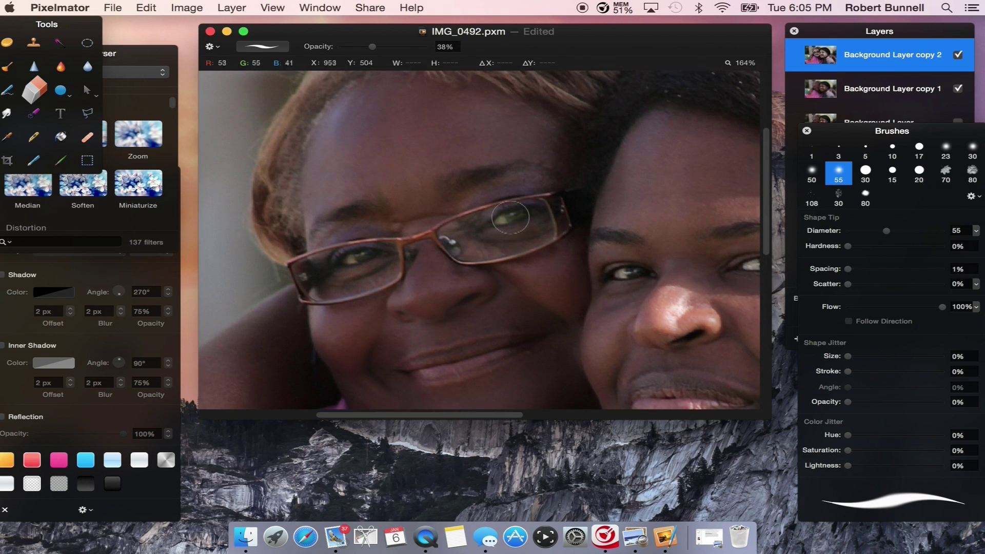
scroll(511, 219, down, 5)
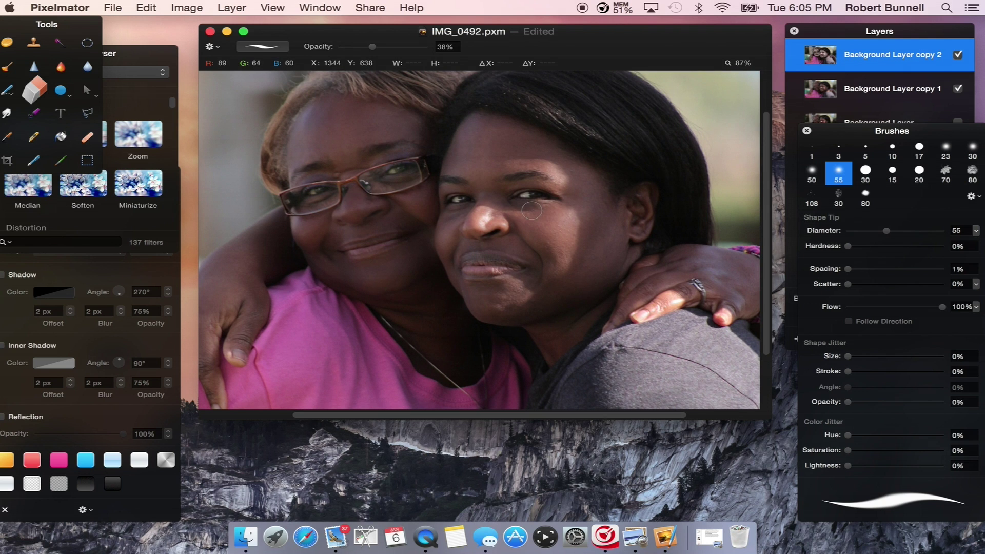
Move the original Background Layer to the top of the layer stack
click(889, 89)
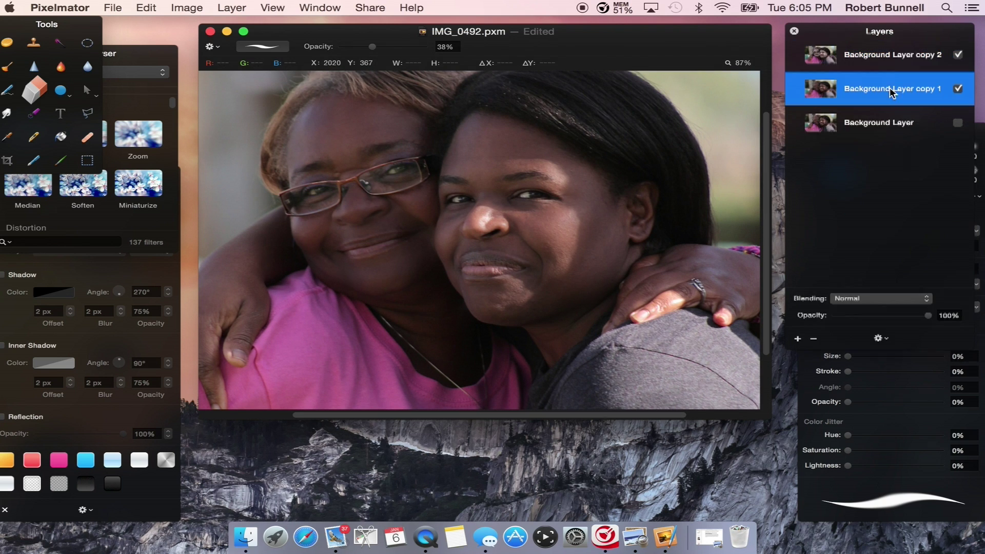
click(881, 128)
drag(880, 128, 887, 57)
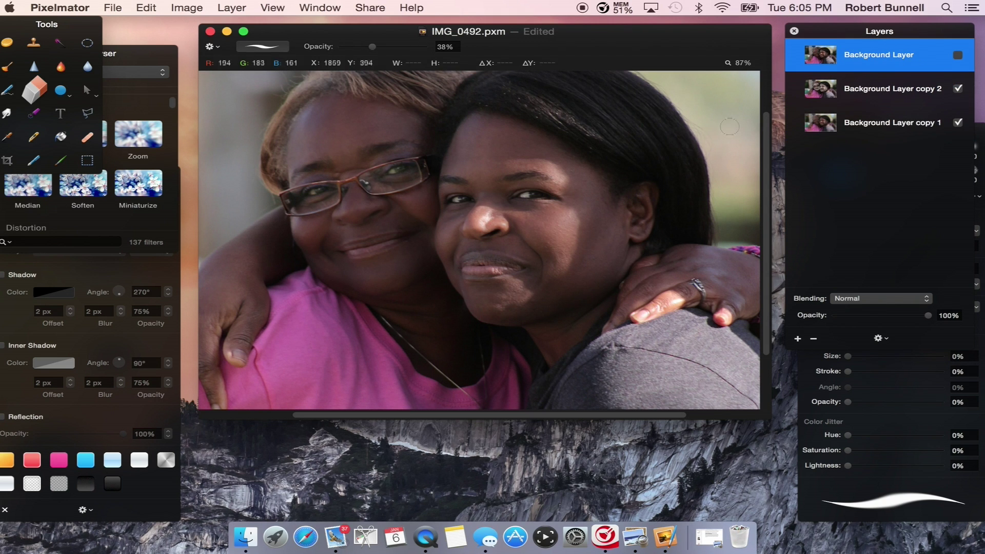
scroll(600, 158, up, 5)
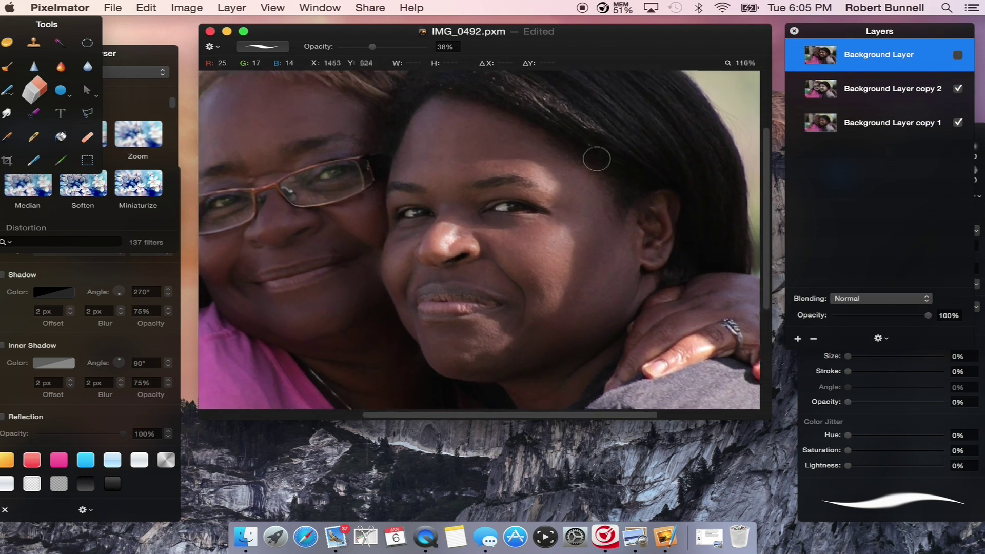
scroll(595, 159, right, 1)
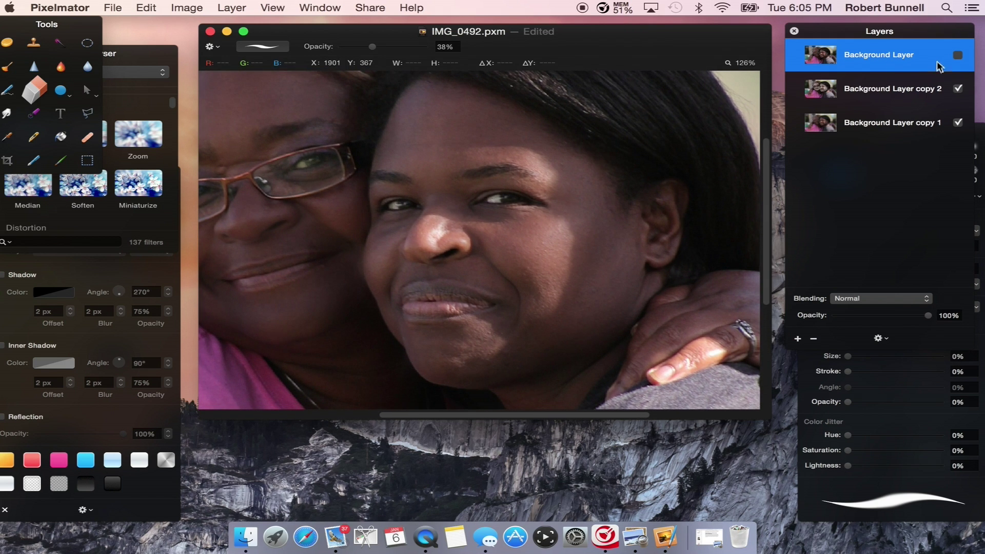
Briefly show the original layer to compare, leave it hidden, and select Background Layer copy 2
click(958, 56)
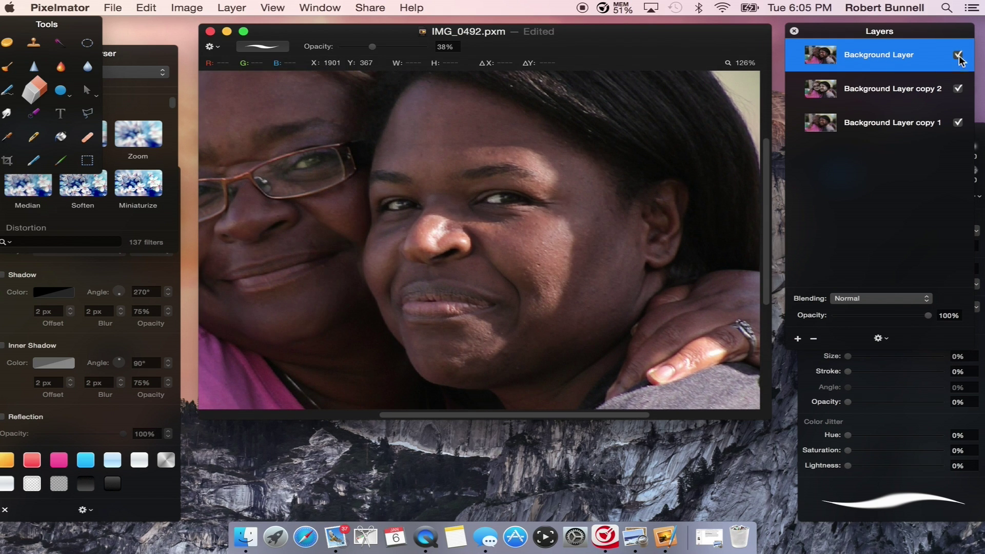
click(958, 56)
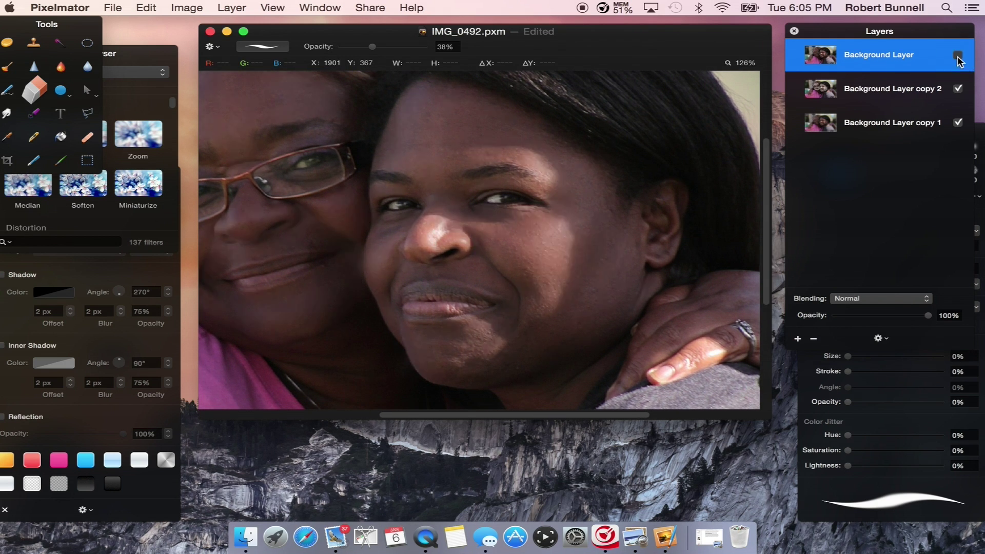
click(958, 56)
click(916, 91)
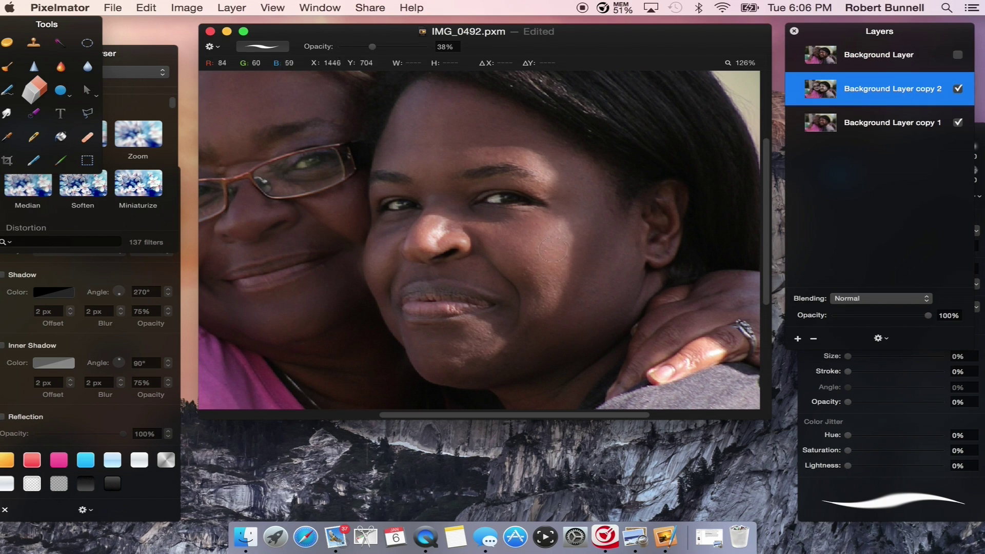
Erase copy 2 over the younger woman's cheek, then toggle the original layer for a before/after comparison, leaving it hidden
mouse_move(493, 237)
mouse_down()
mouse_move(522, 239)
mouse_move(483, 236)
mouse_move(478, 225)
mouse_move(497, 236)
mouse_move(564, 229)
mouse_move(550, 282)
mouse_move(548, 263)
mouse_move(534, 295)
mouse_move(538, 271)
mouse_move(545, 307)
mouse_move(533, 338)
mouse_move(546, 276)
mouse_move(563, 307)
mouse_move(585, 234)
mouse_move(584, 298)
mouse_move(599, 257)
mouse_move(607, 299)
mouse_move(617, 244)
mouse_move(609, 282)
mouse_move(577, 328)
mouse_move(559, 293)
mouse_up()
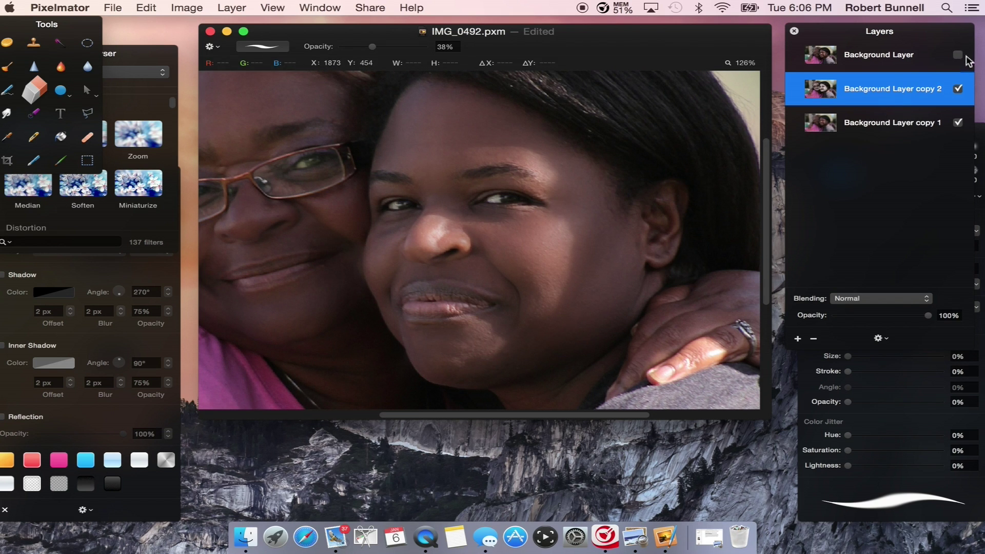
click(960, 55)
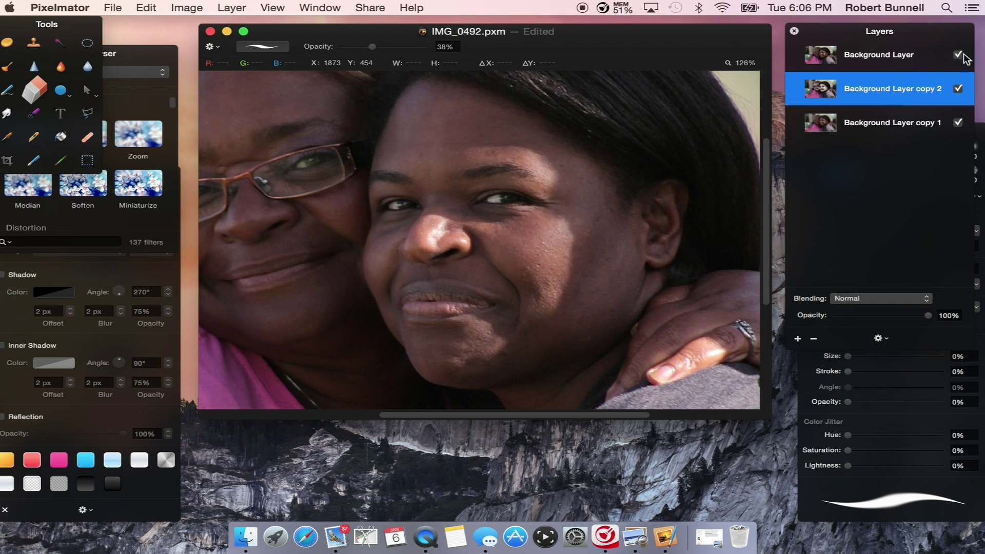
click(959, 55)
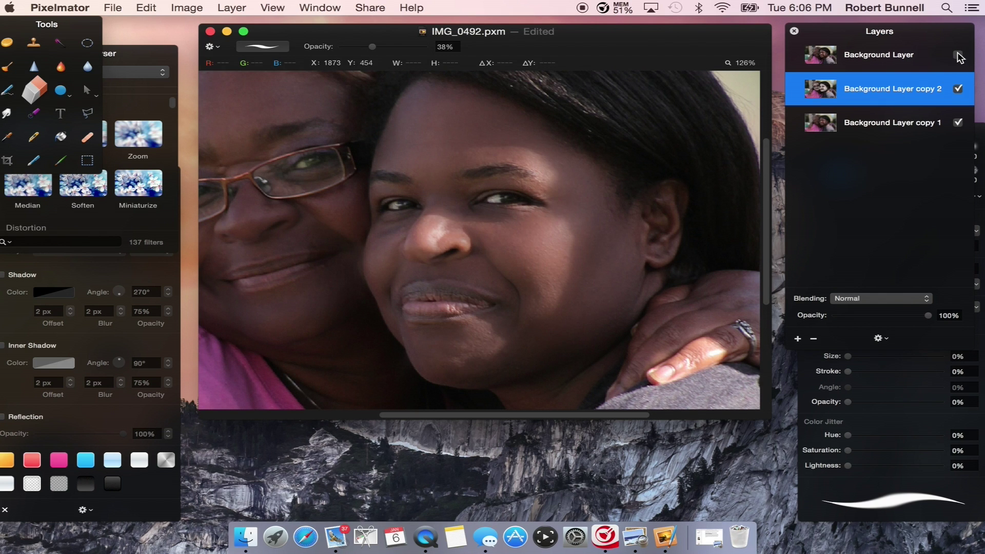
click(959, 55)
click(959, 55)
scroll(565, 222, down, 5)
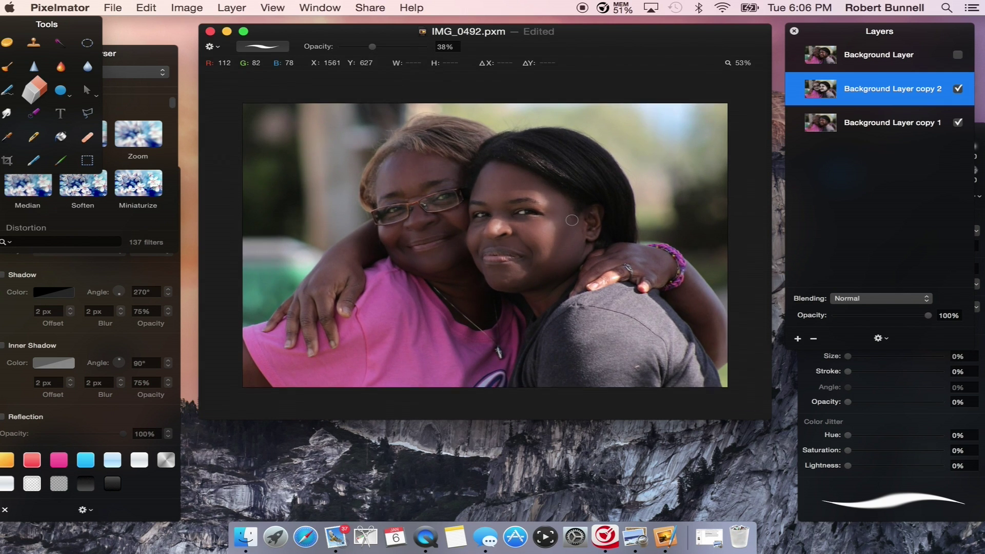